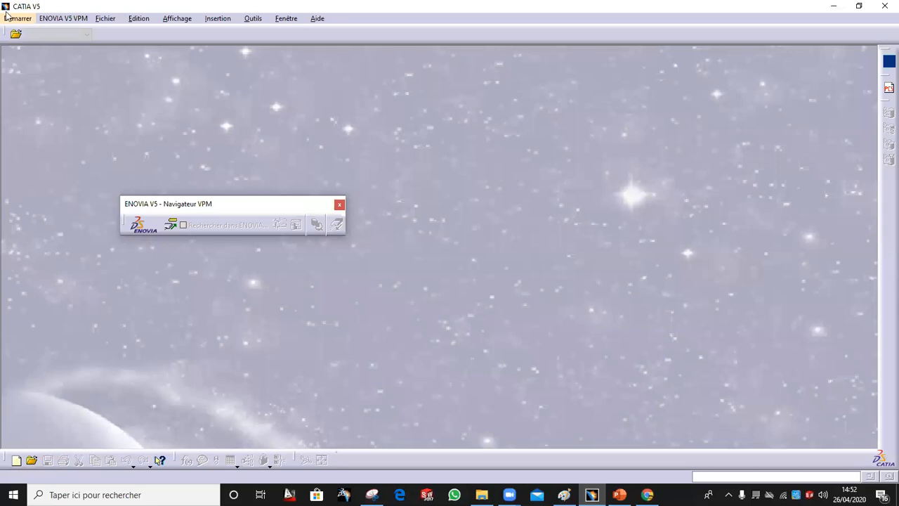
# Create a new part named Part1 with hybrid design enabled
pyautogui.moveTo(47, 46)
pyautogui.click(210, 43)
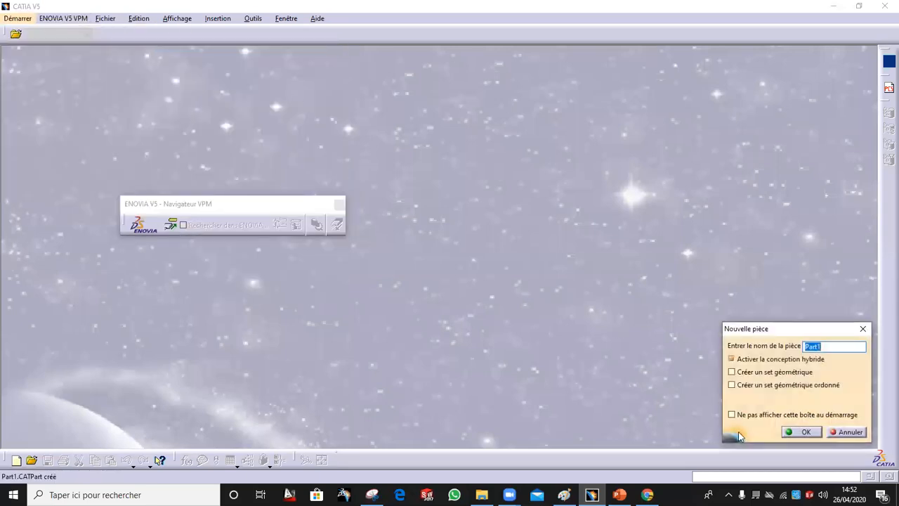
pyautogui.click(801, 431)
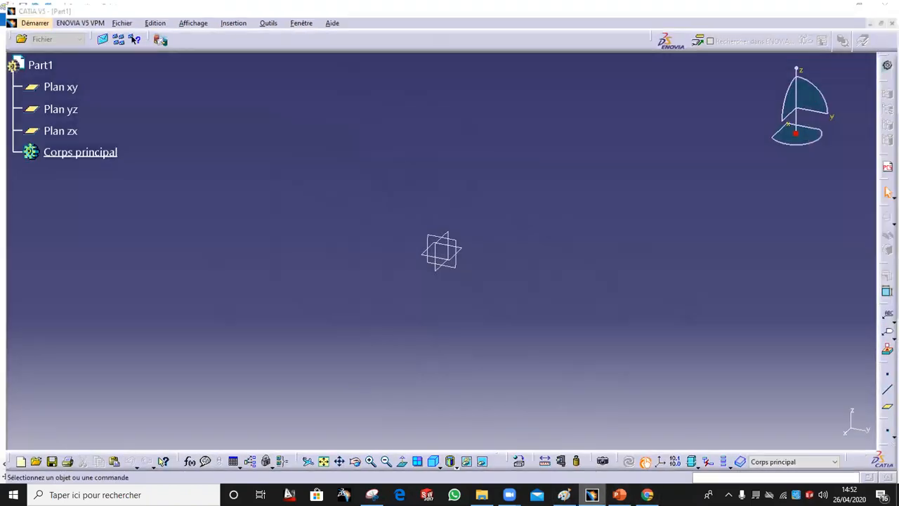
# Switch to the reference drawing in Paint, circle the upright block with the dovetail notch, and undo the mark
pyautogui.hotkey('alt', 'Tab')
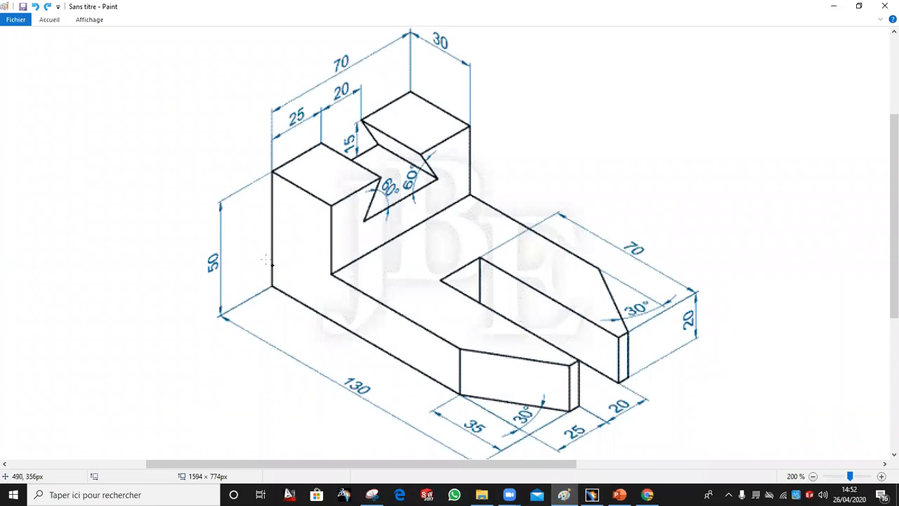
pyautogui.moveTo(267, 258)
pyautogui.mouseDown()
pyautogui.moveTo(326, 274)
pyautogui.moveTo(378, 262)
pyautogui.moveTo(445, 223)
pyautogui.moveTo(486, 106)
pyautogui.moveTo(359, 87)
pyautogui.moveTo(311, 90)
pyautogui.moveTo(251, 177)
pyautogui.moveTo(259, 243)
pyautogui.mouseUp()
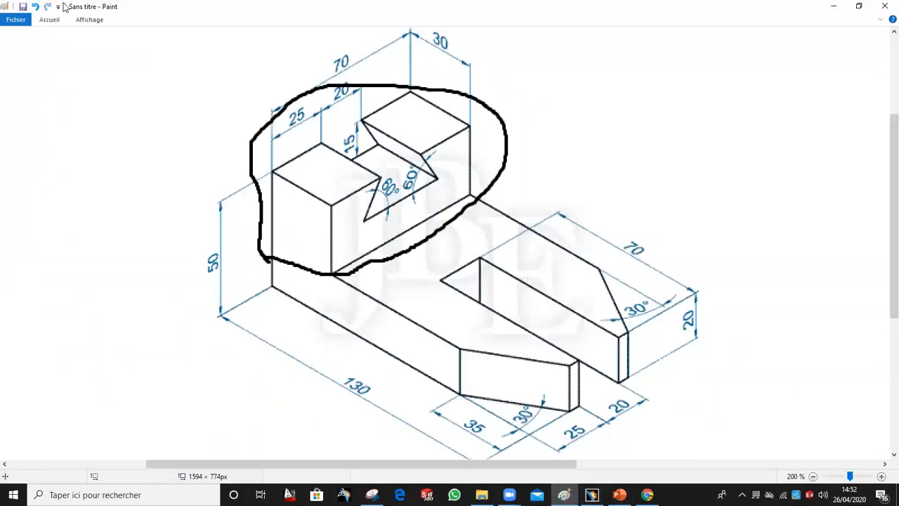
pyautogui.click(35, 6)
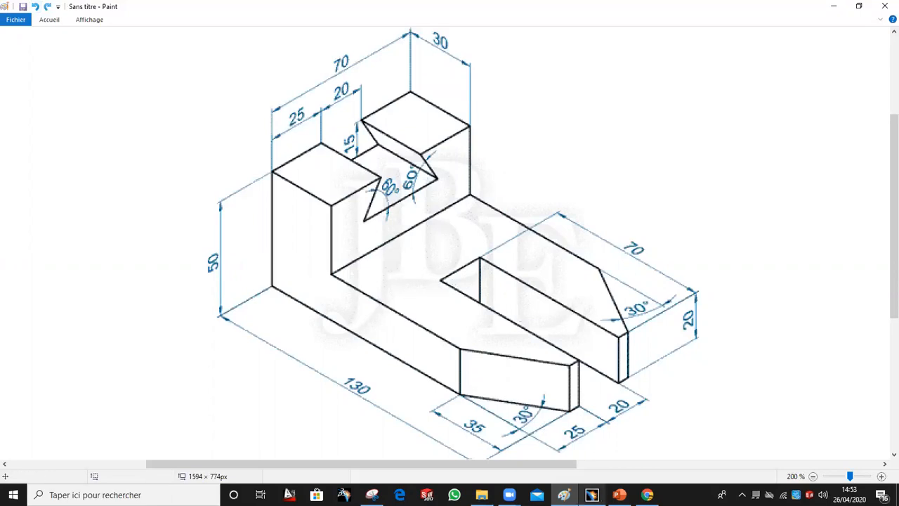
# Switch back to CATIA V5 and open a new sketch on the xy plane
pyautogui.click(594, 494)
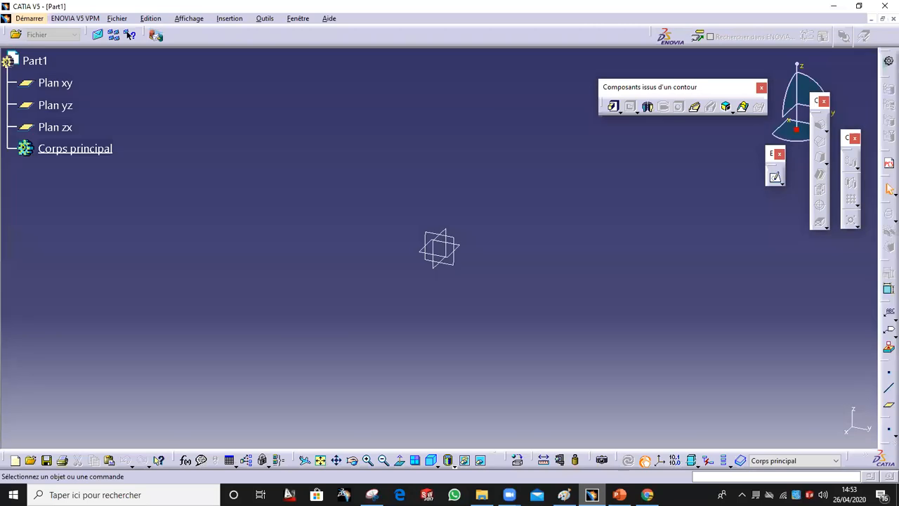
pyautogui.click(465, 249)
pyautogui.click(774, 177)
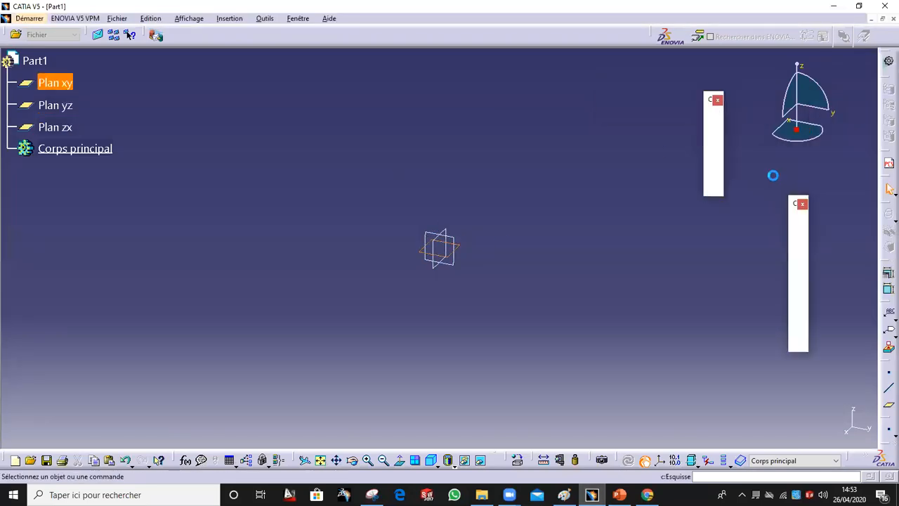
pyautogui.moveTo(596, 188)
pyautogui.mouseDown(button='middle')
pyautogui.moveTo(609, 215)
pyautogui.moveTo(608, 175)
pyautogui.mouseUp(button='middle')
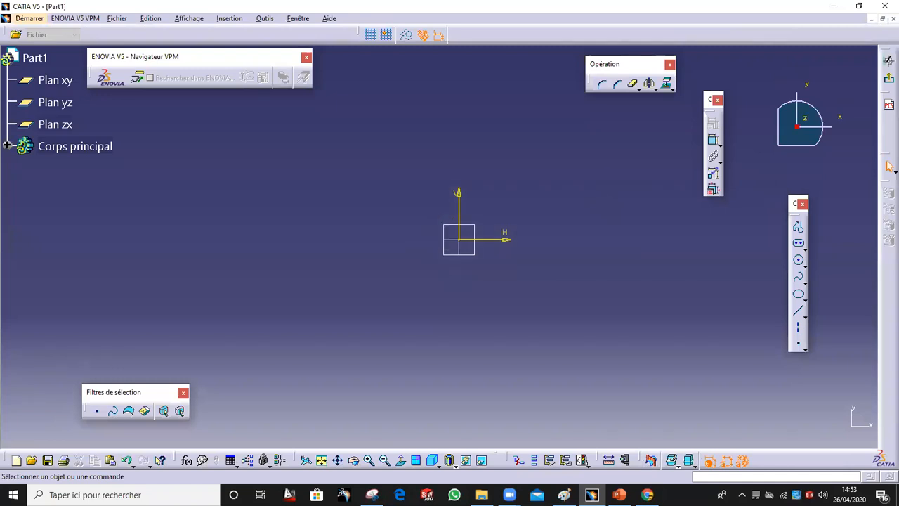
# Switch to the Paint drawing and draw a freehand line from the upright block to the slot marking the base's symmetry axis
pyautogui.hotkey('alt', 'Tab')
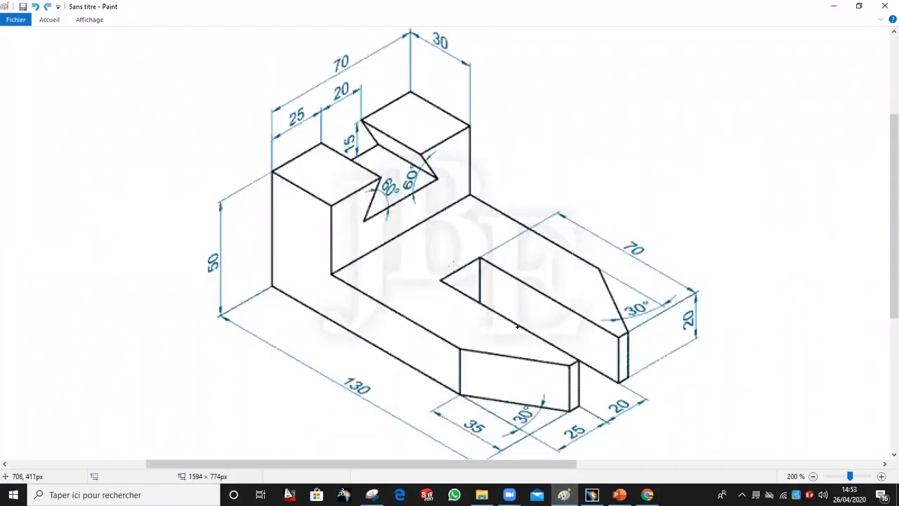
pyautogui.moveTo(410, 228); pyautogui.dragTo(479, 286)
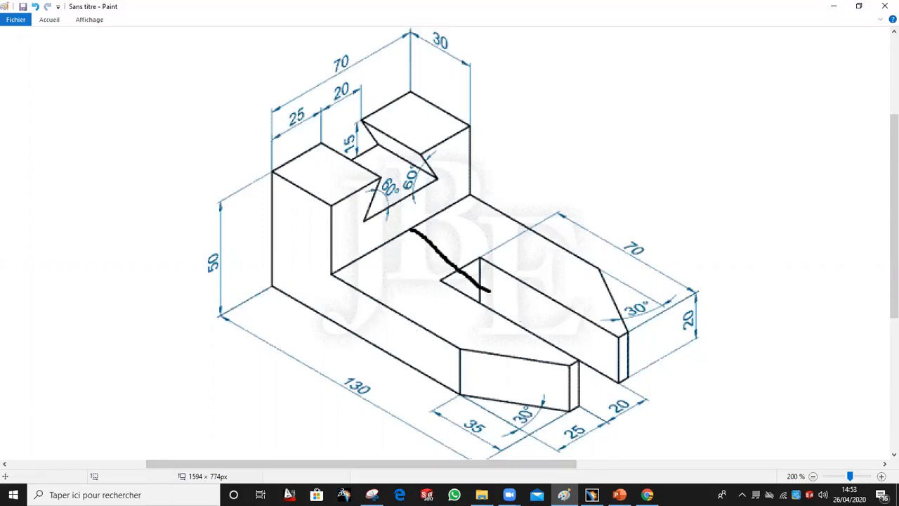
# In CATIA V5, sketch a closed half-profile of the forked base from the origin, about 41 mm wide and reaching about 69 mm above it
pyautogui.click(591, 494)
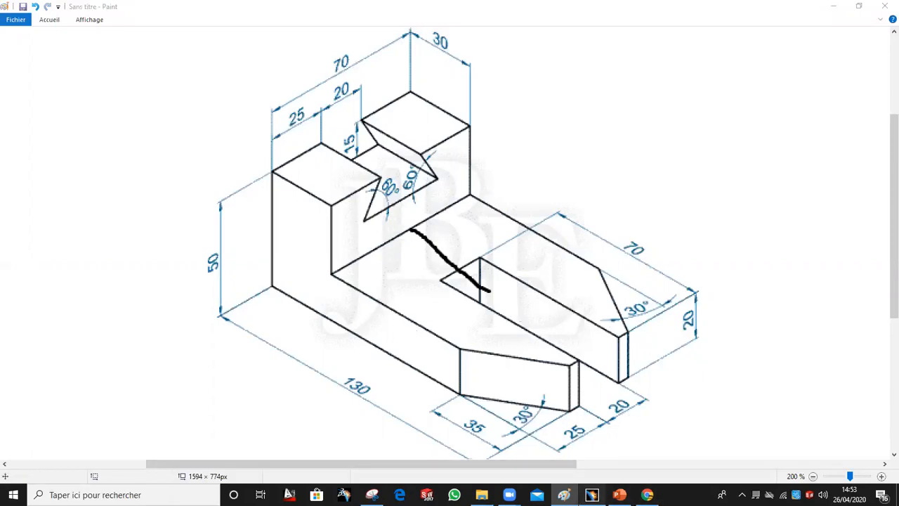
pyautogui.click(799, 226)
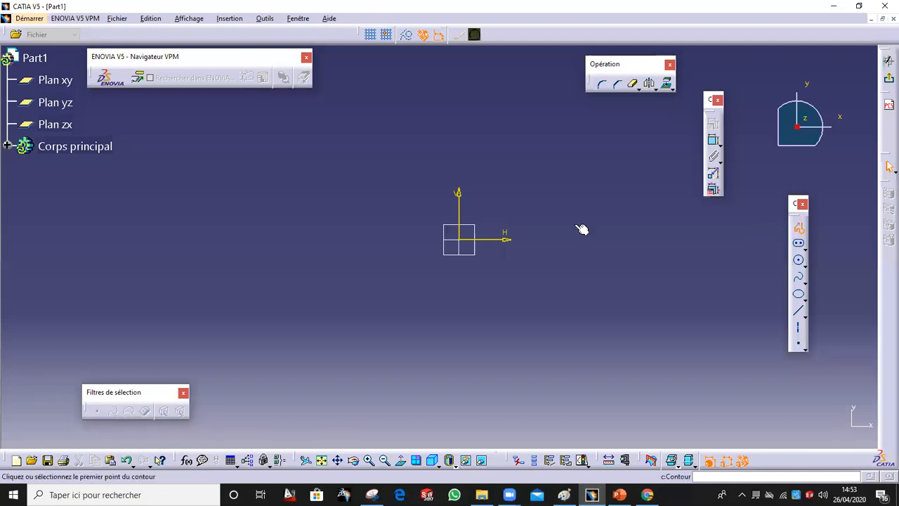
pyautogui.click(458, 240)
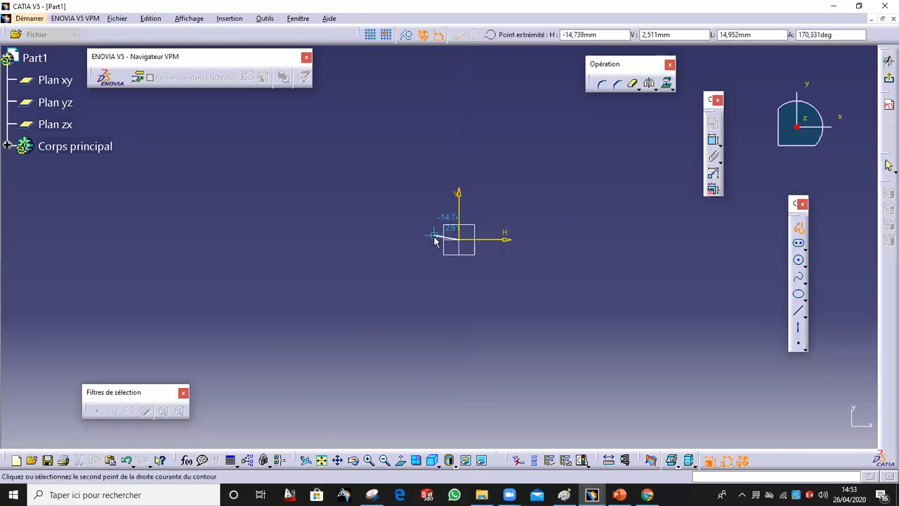
pyautogui.click(435, 240)
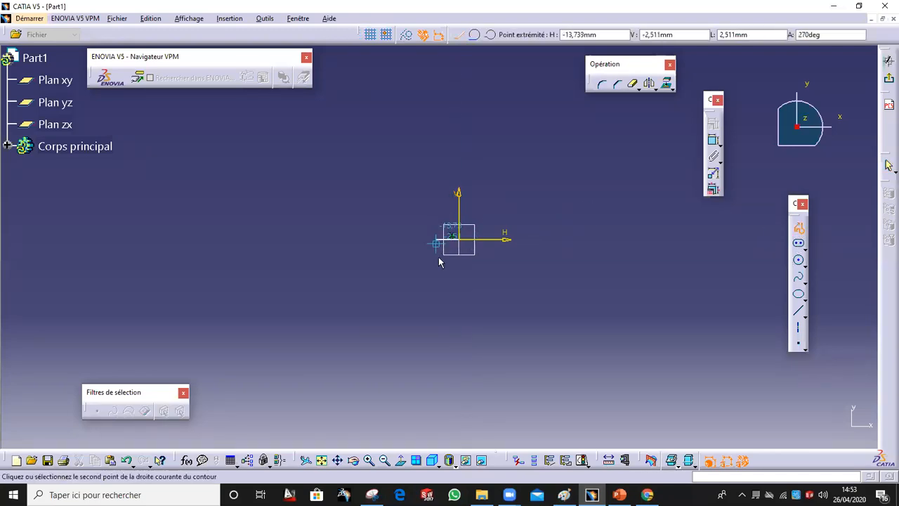
pyautogui.click(422, 351)
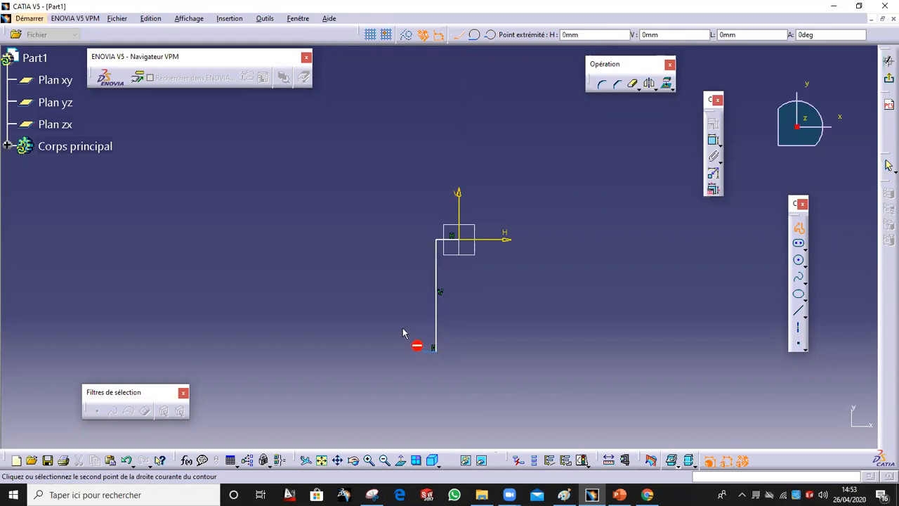
pyautogui.click(391, 288)
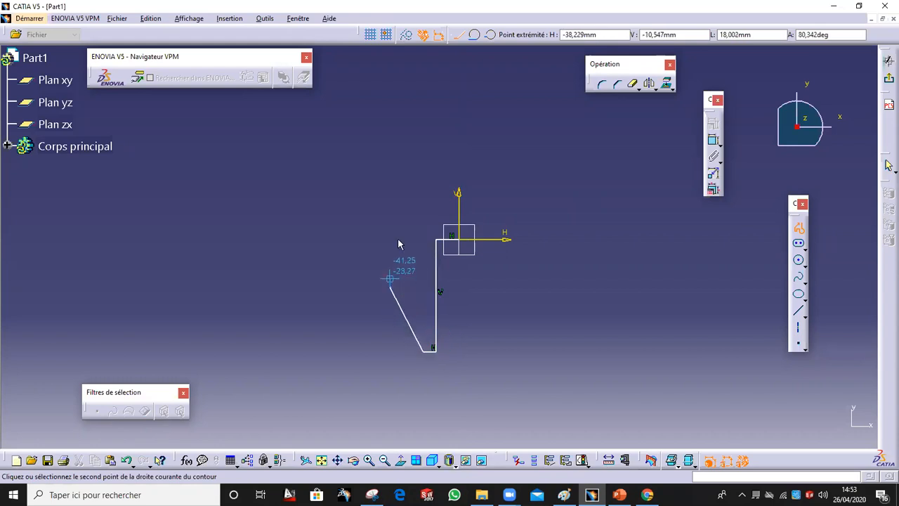
pyautogui.click(389, 124)
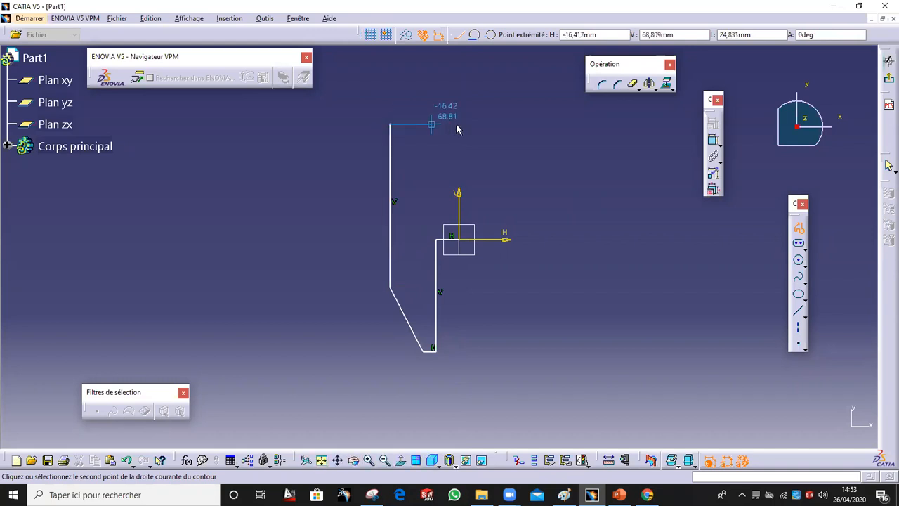
pyautogui.click(460, 123)
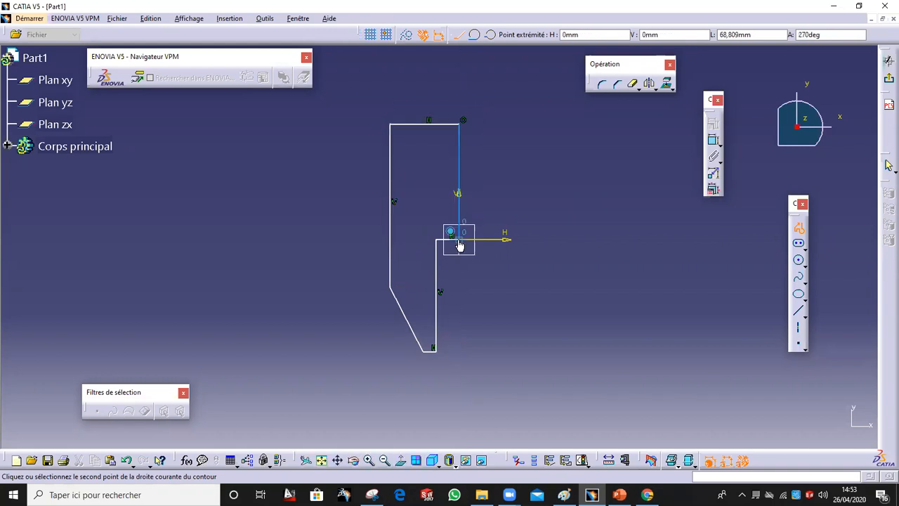
pyautogui.click(459, 242)
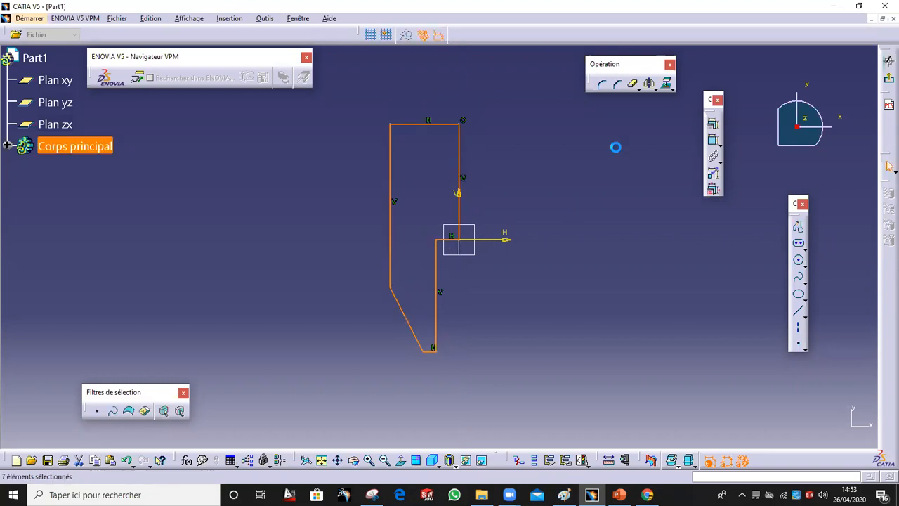
# Delete the profile's vertical line on the V axis and apply coincidence between the upper line's open end and that axis
pyautogui.click(459, 156)
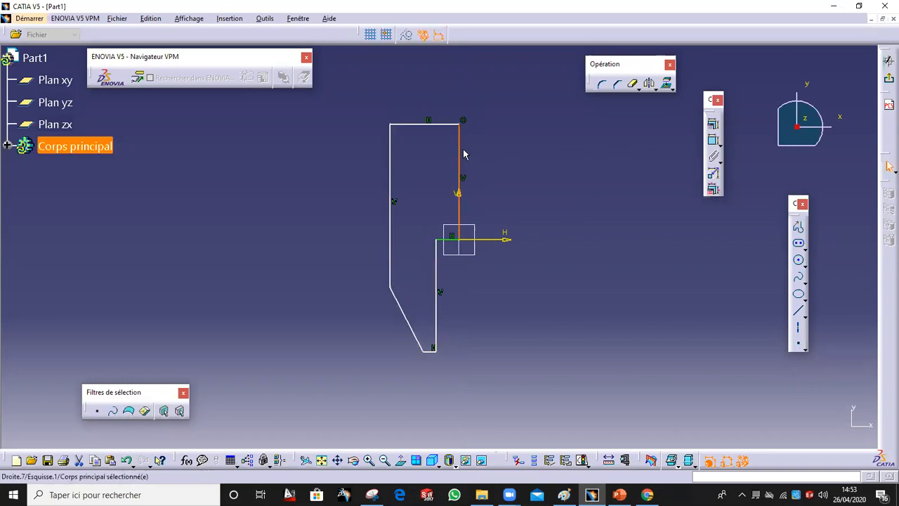
pyautogui.press('Delete')
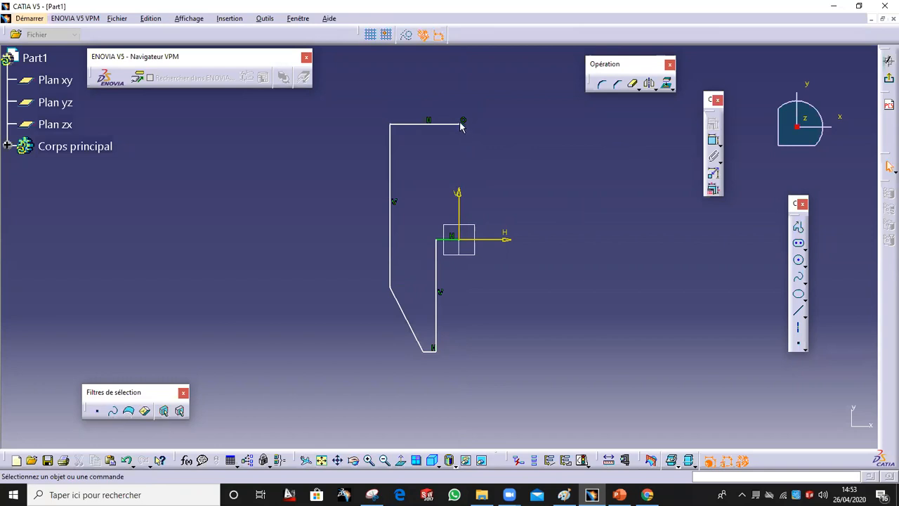
pyautogui.click(459, 124)
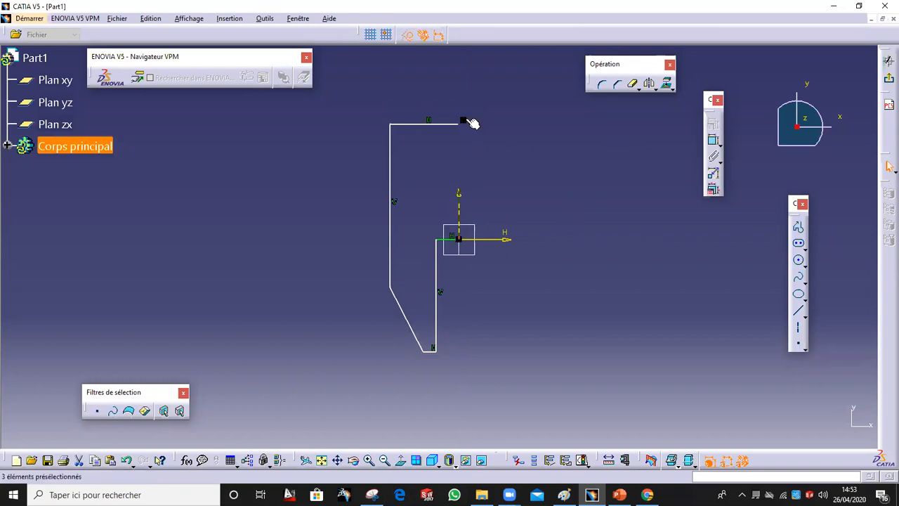
pyautogui.click(474, 124)
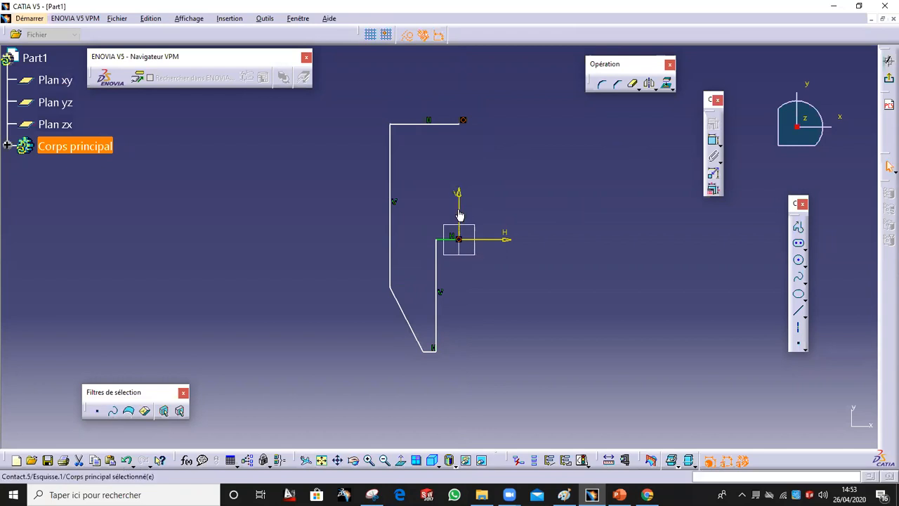
pyautogui.keyDown('ctrl'); pyautogui.click(462, 204); pyautogui.keyUp('ctrl')
pyautogui.click(524, 136)
pyautogui.click(459, 123)
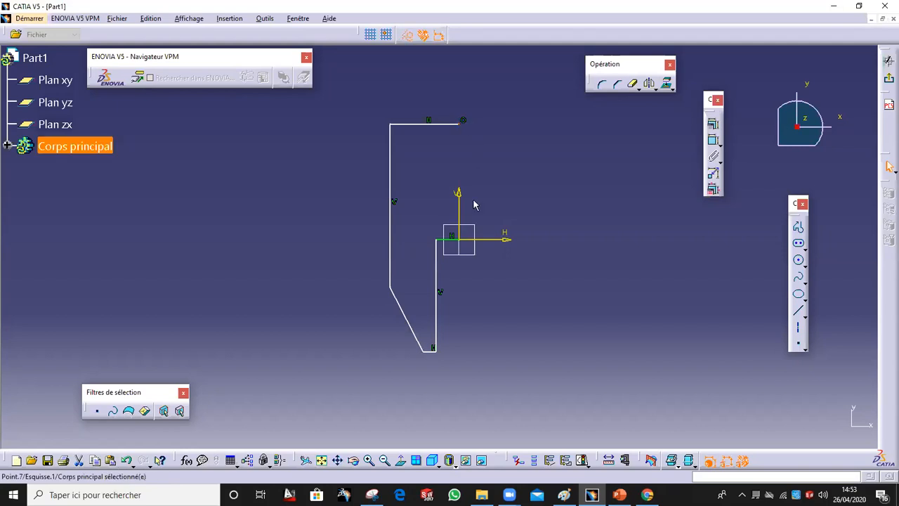
pyautogui.keyDown('ctrl'); pyautogui.click(462, 203); pyautogui.keyUp('ctrl')
pyautogui.click(713, 126)
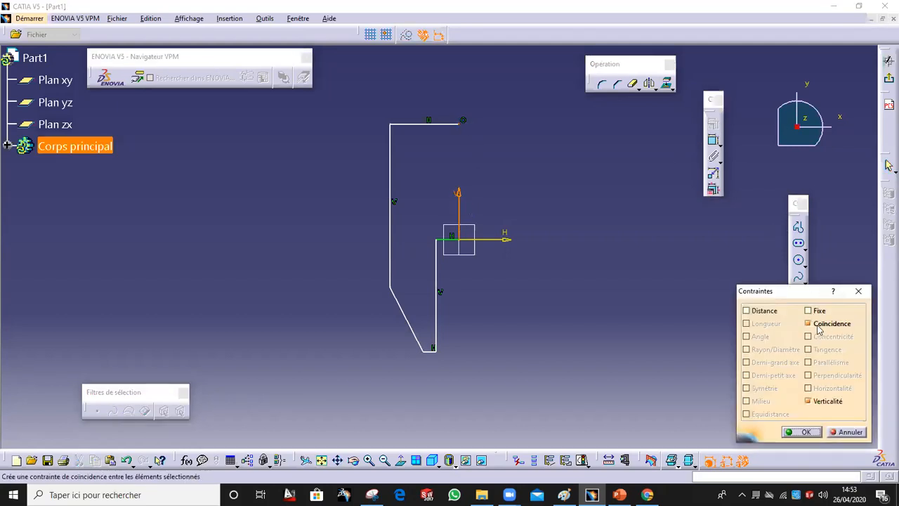
pyautogui.click(802, 432)
# Mirror the six remaining half-profile lines about the V axis to complete the forked outline
pyautogui.moveTo(566, 292)
pyautogui.mouseDown(button='middle')
pyautogui.moveTo(556, 261)
pyautogui.moveTo(567, 275)
pyautogui.mouseUp(button='middle')
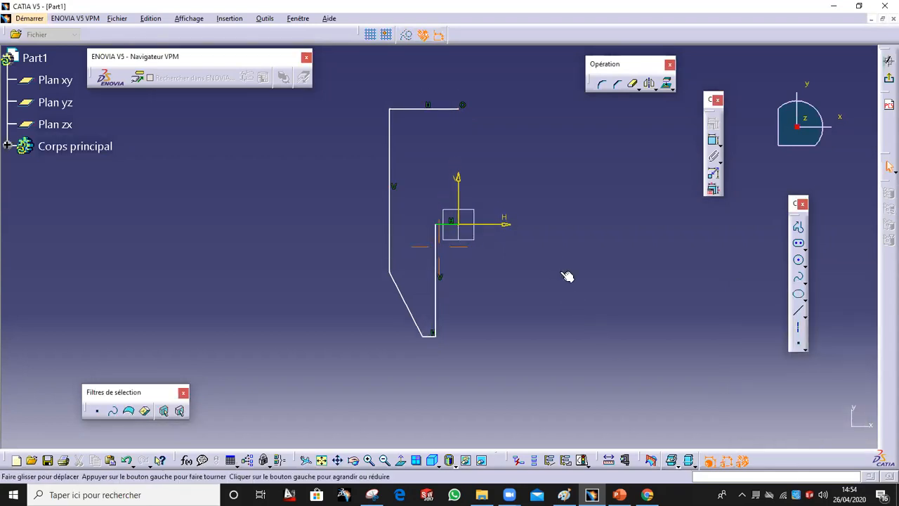
pyautogui.click(407, 108)
pyautogui.keyDown('ctrl'); pyautogui.click(390, 144); pyautogui.keyUp('ctrl')
pyautogui.keyDown('ctrl'); pyautogui.click(400, 295); pyautogui.keyUp('ctrl')
pyautogui.keyDown('ctrl'); pyautogui.click(434, 340); pyautogui.keyUp('ctrl')
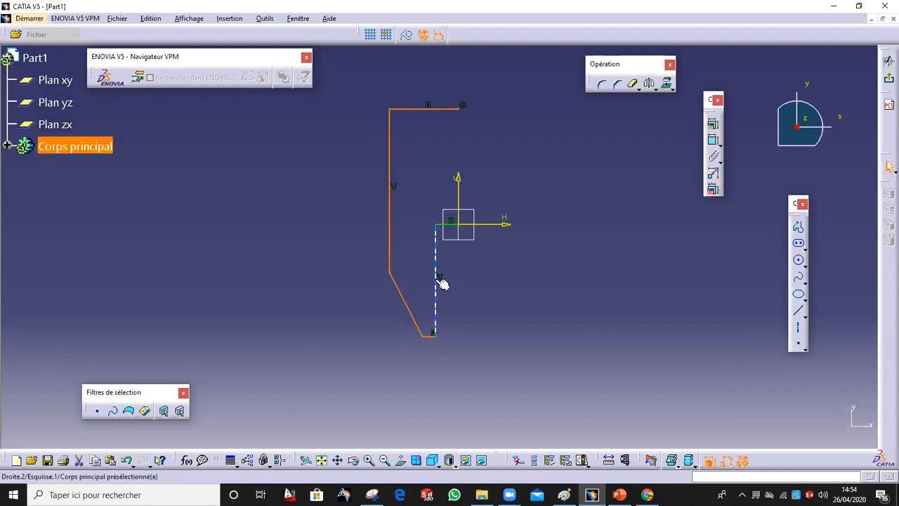
pyautogui.keyDown('ctrl'); pyautogui.click(453, 226); pyautogui.keyUp('ctrl')
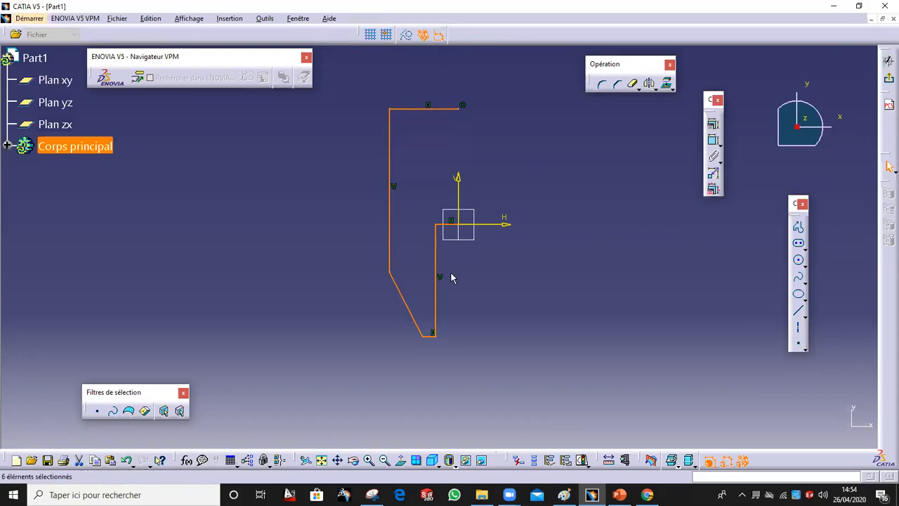
pyautogui.click(650, 84)
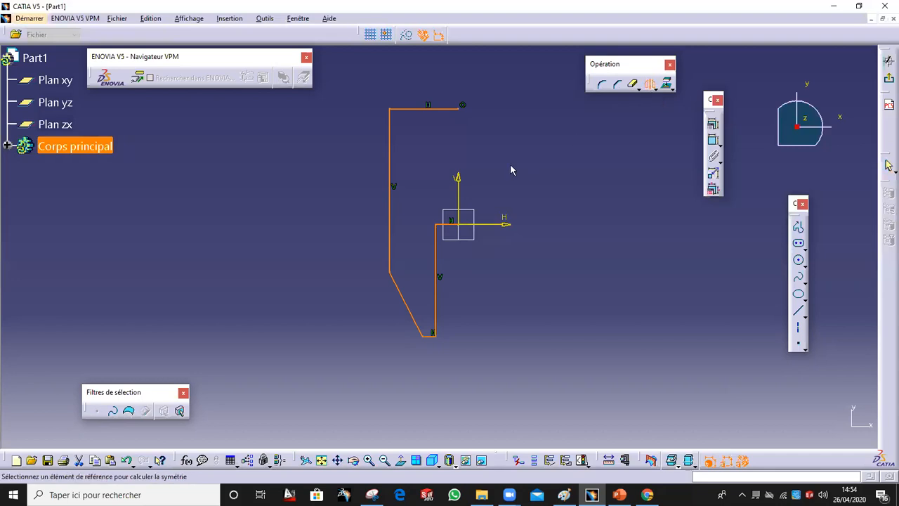
pyautogui.click(461, 193)
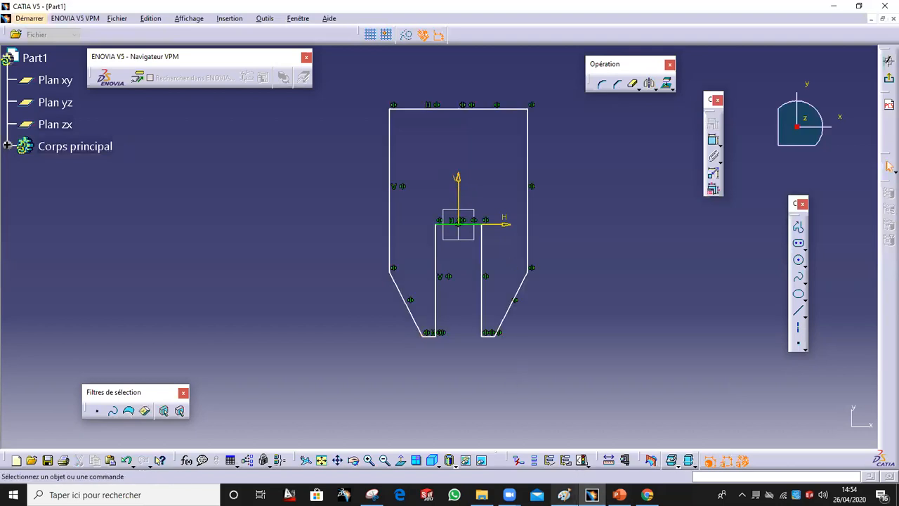
# Switch to the Paint drawing and circle the base dimensions 130, 25 and 20
pyautogui.click(564, 494)
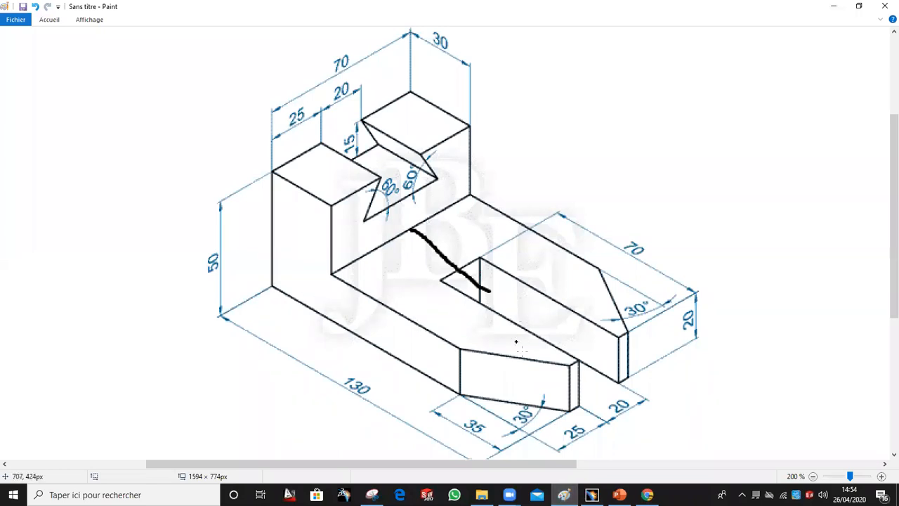
pyautogui.moveTo(372, 380)
pyautogui.mouseDown()
pyautogui.moveTo(333, 365)
pyautogui.moveTo(375, 415)
pyautogui.moveTo(383, 375)
pyautogui.mouseUp()
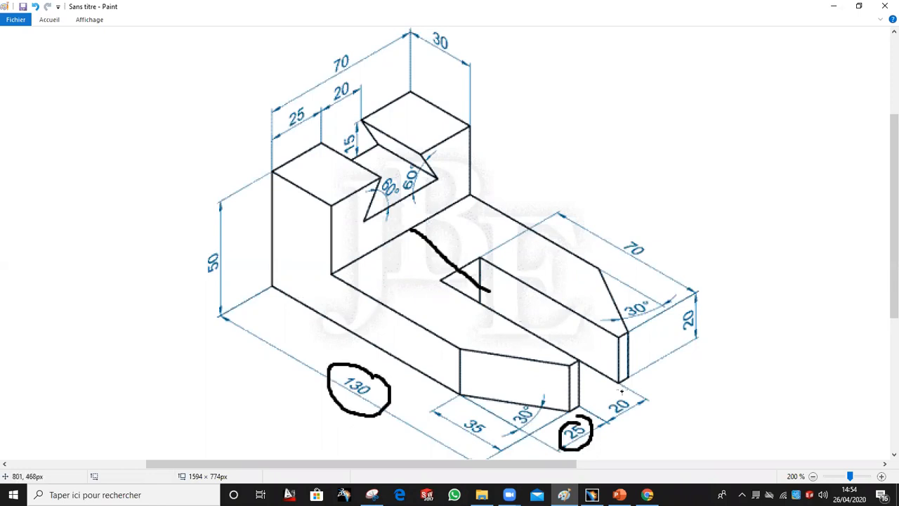
pyautogui.moveTo(600, 396); pyautogui.dragTo(636, 407)
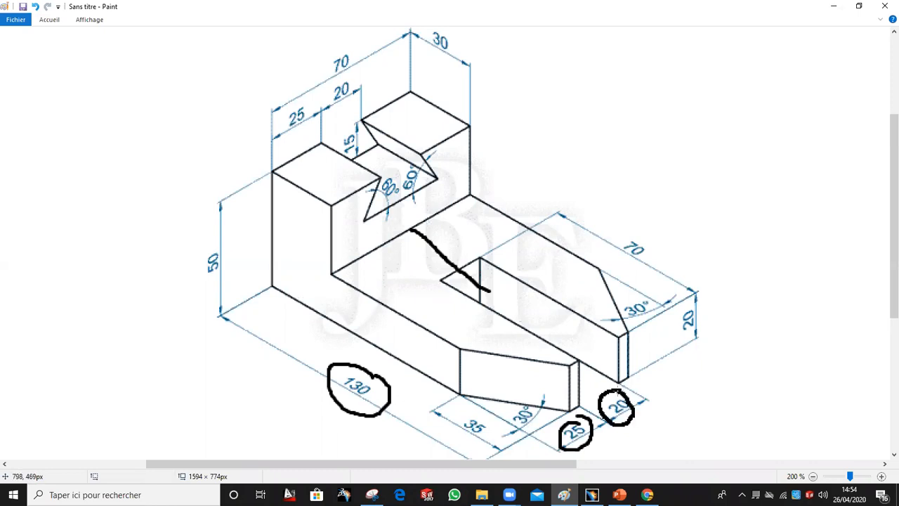
# Switch to CATIA V5 and dimension the distance between the central slot's two vertical sides to 20 mm
pyautogui.click(591, 495)
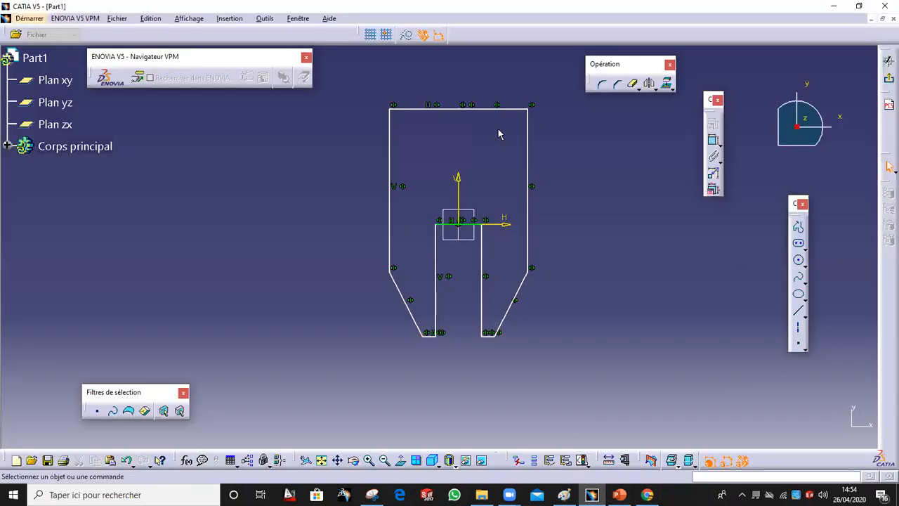
pyautogui.click(713, 139)
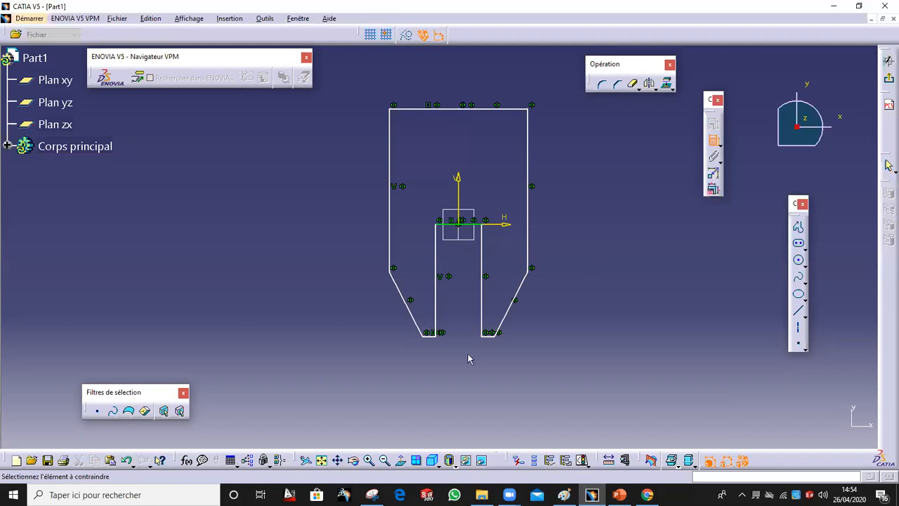
pyautogui.click(481, 326)
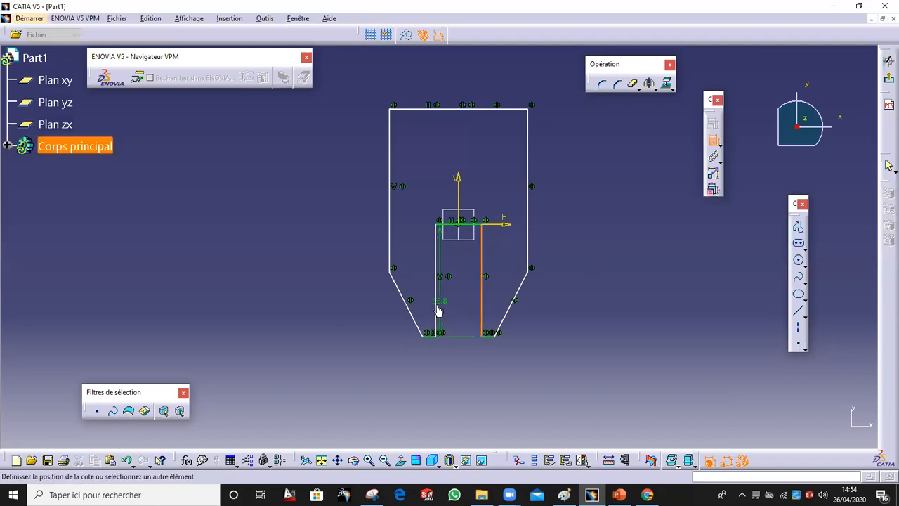
pyautogui.click(435, 309)
pyautogui.click(463, 375)
pyautogui.doubleClick(468, 378)
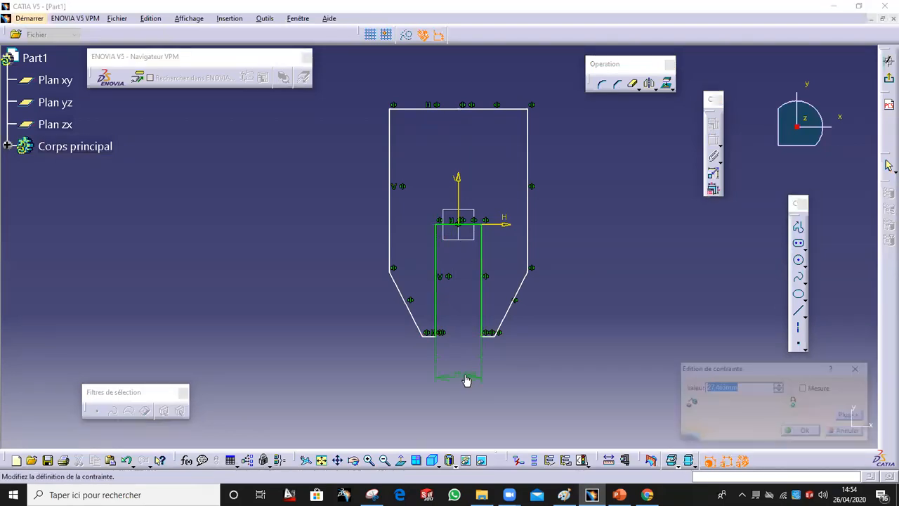
pyautogui.write('20')
pyautogui.press('Return')
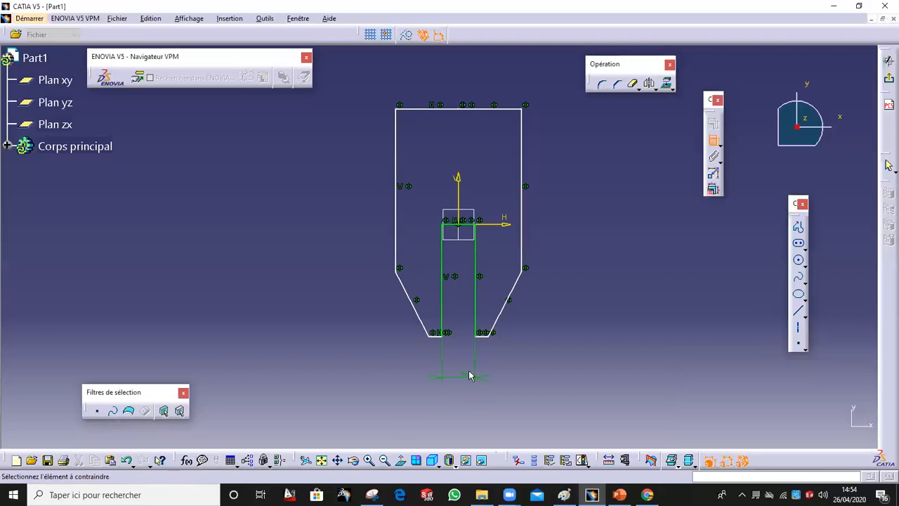
# Dimension the left fork arm's width between its outer side and the slot side to 25 mm
pyautogui.click(398, 260)
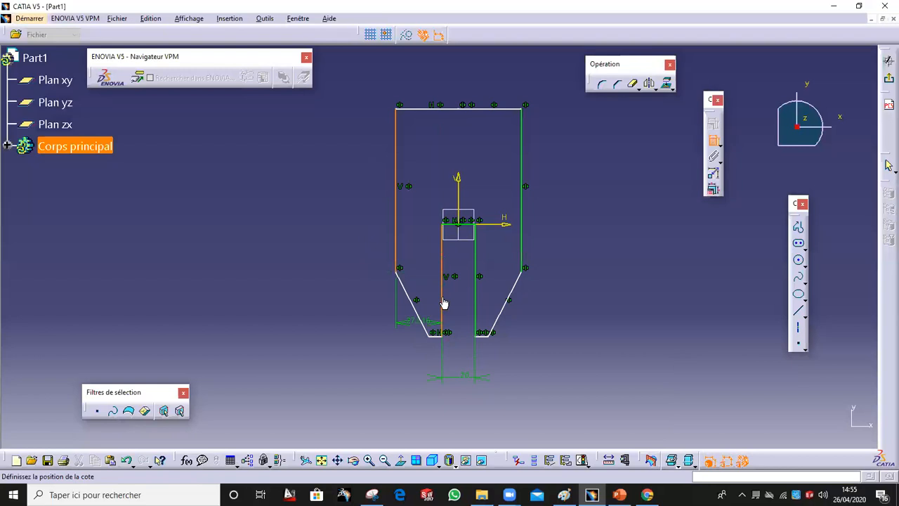
pyautogui.click(407, 380)
pyautogui.doubleClick(454, 375)
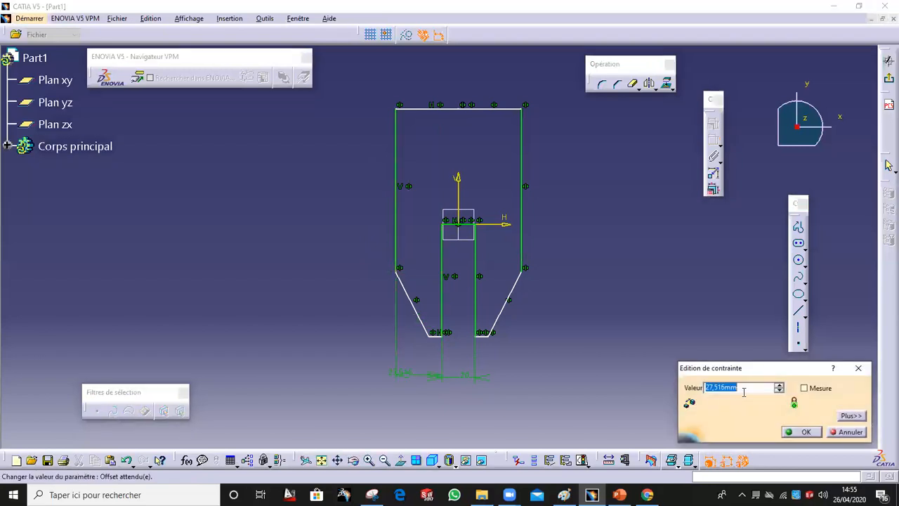
pyautogui.write('25')
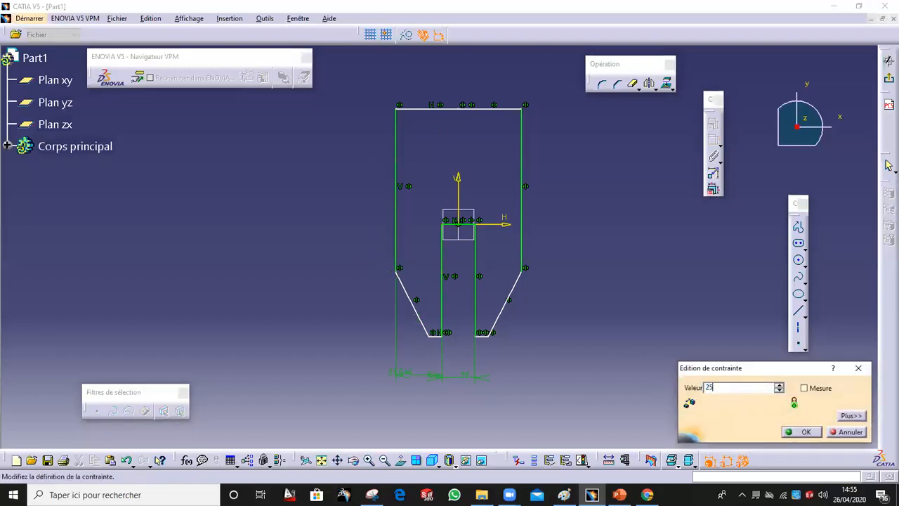
pyautogui.press('Return')
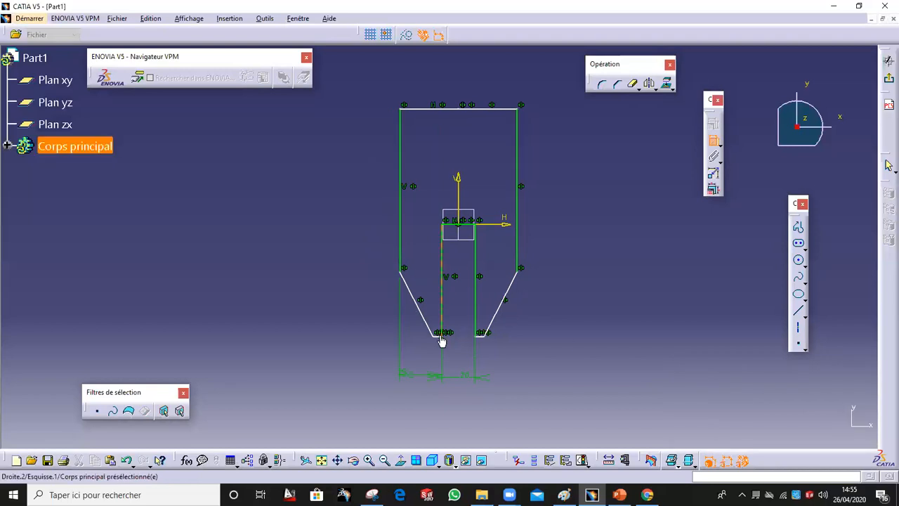
# Dimension the outline's overall length between the upper edge and the left fork arm's end edge to 130 mm
pyautogui.keyDown('ctrl'); pyautogui.moveTo(441, 350); pyautogui.dragTo(443, 356, button='middle'); pyautogui.keyUp('ctrl')
pyautogui.click(436, 372)
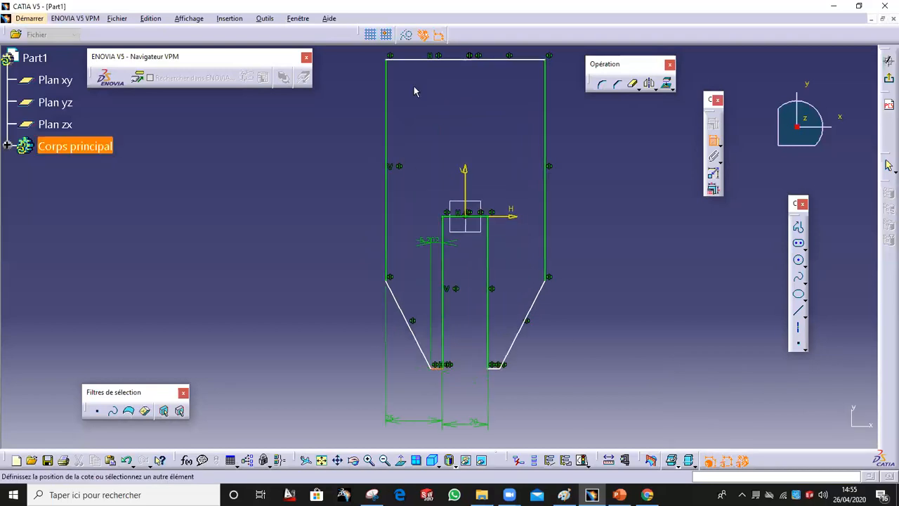
pyautogui.click(428, 60)
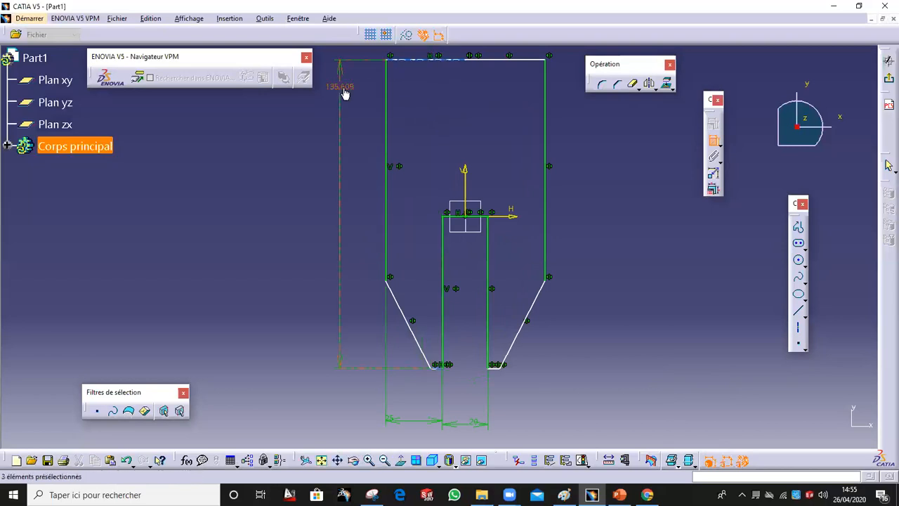
pyautogui.doubleClick(343, 90)
pyautogui.write('130')
pyautogui.press('Return')
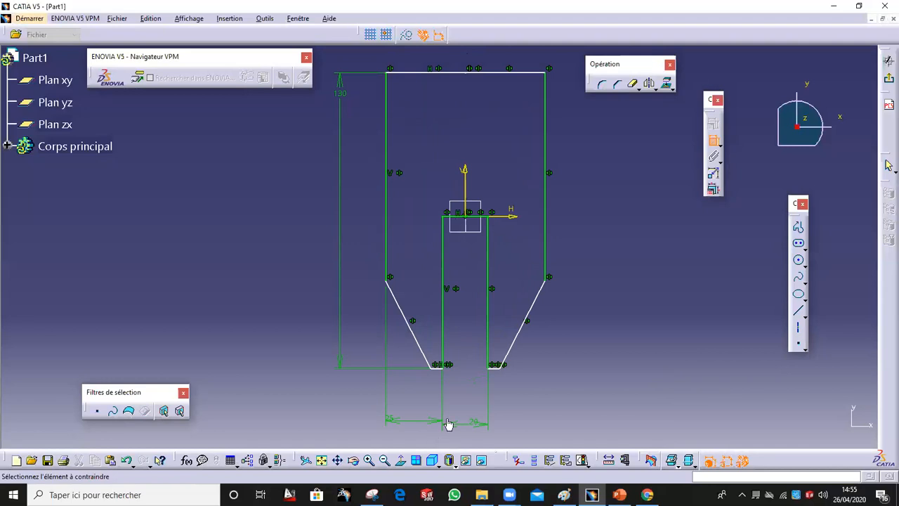
# Switch to the Paint drawing and circle the 35 length and 30° angle of the fork tip
pyautogui.click(564, 494)
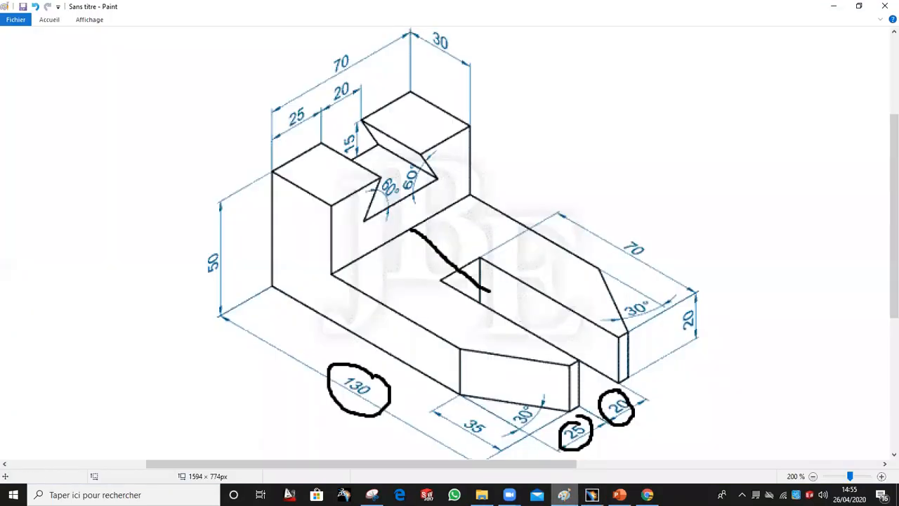
pyautogui.moveTo(496, 431)
pyautogui.mouseDown()
pyautogui.moveTo(473, 415)
pyautogui.moveTo(481, 440)
pyautogui.moveTo(497, 424)
pyautogui.mouseUp()
pyautogui.moveTo(541, 393)
pyautogui.mouseDown()
pyautogui.moveTo(509, 402)
pyautogui.moveTo(521, 430)
pyautogui.mouseUp()
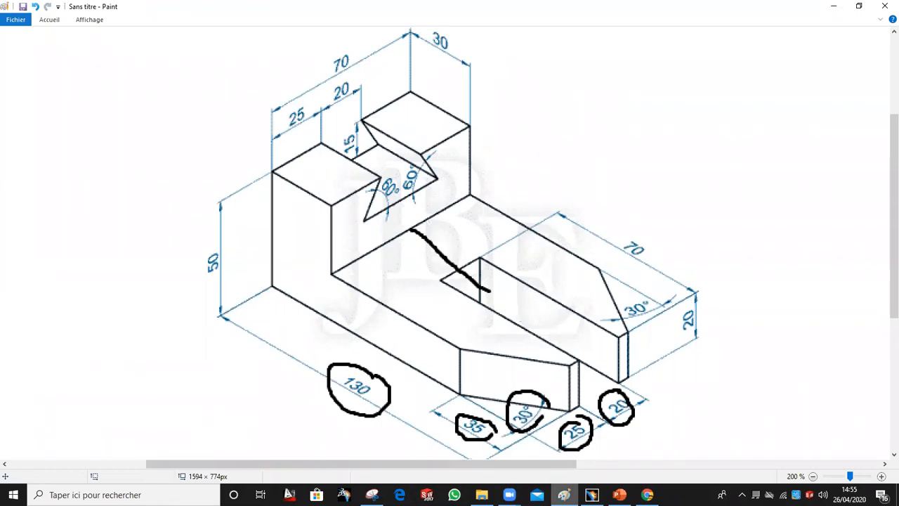
# Switch to CATIA V5 and dimension the angle between the left slanted edge and the outer vertical side to 30°
pyautogui.click(591, 495)
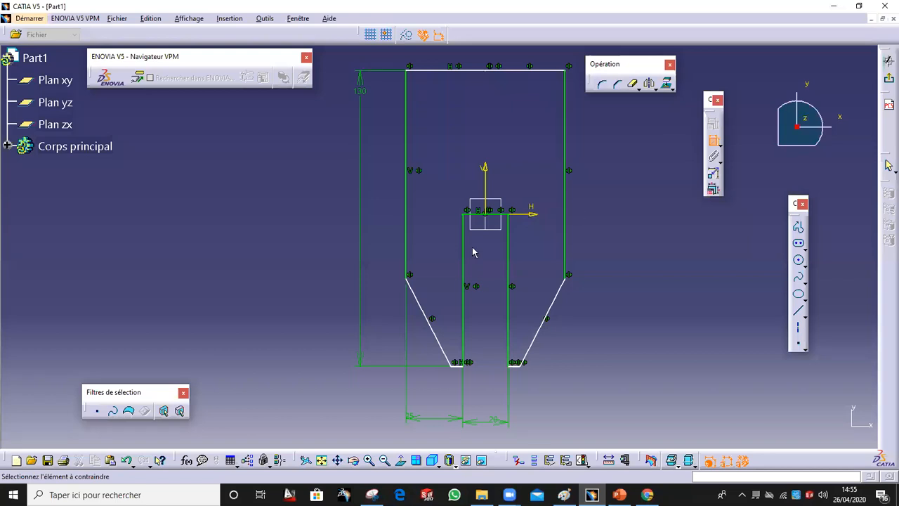
pyautogui.click(417, 298)
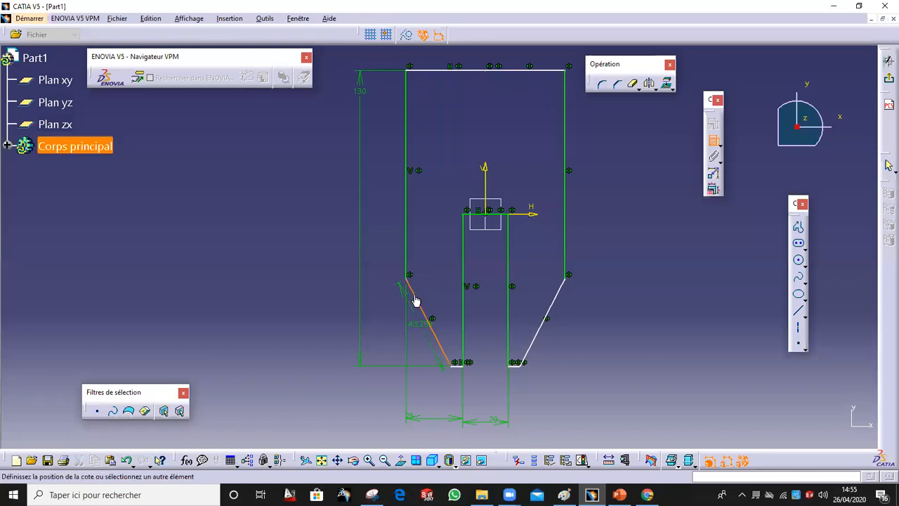
pyautogui.click(408, 236)
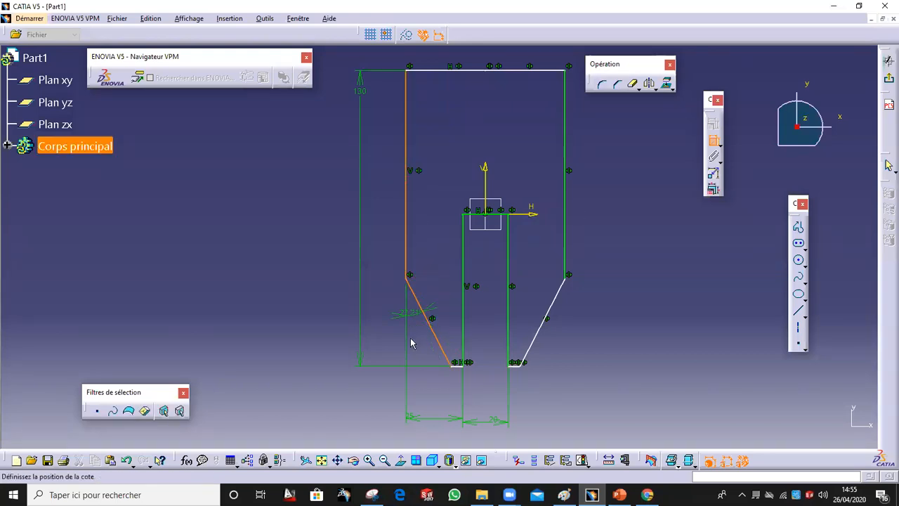
pyautogui.click(437, 395)
pyautogui.doubleClick(440, 389)
pyautogui.write('30')
pyautogui.press('Return')
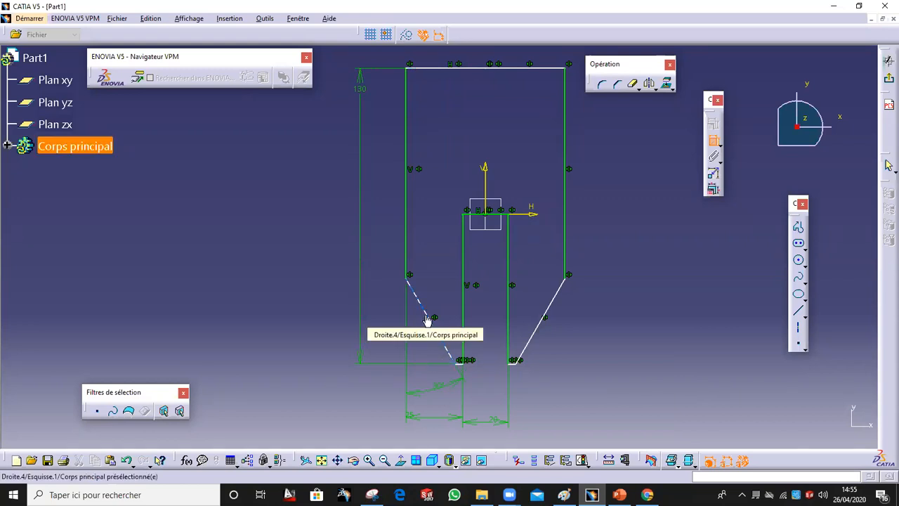
# Dimension the vertical distance from the left slanted edge's upper corner to the fork arm's end edge to 35 mm
pyautogui.click(408, 282)
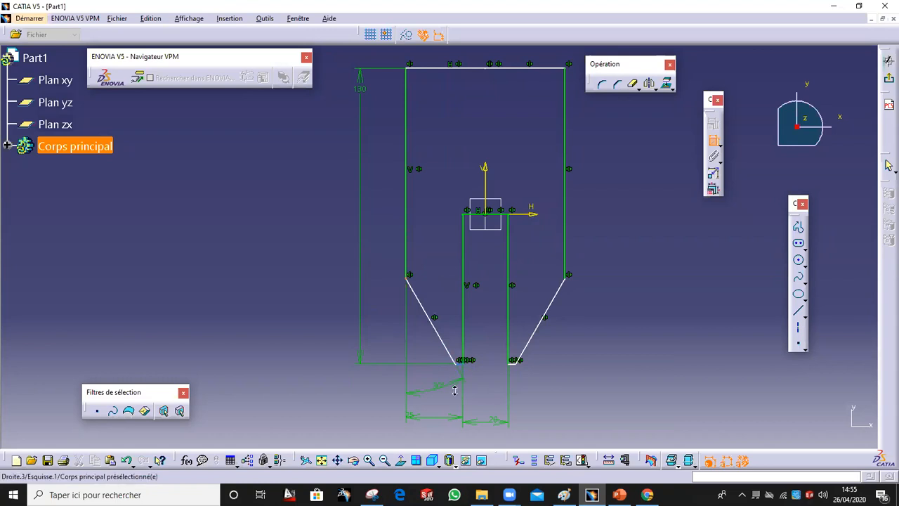
pyautogui.keyDown('ctrl'); pyautogui.moveTo(455, 395); pyautogui.dragTo(457, 355, button='middle'); pyautogui.keyUp('ctrl')
pyautogui.moveTo(465, 416); pyautogui.dragTo(468, 321, button='middle')
pyautogui.click(470, 339)
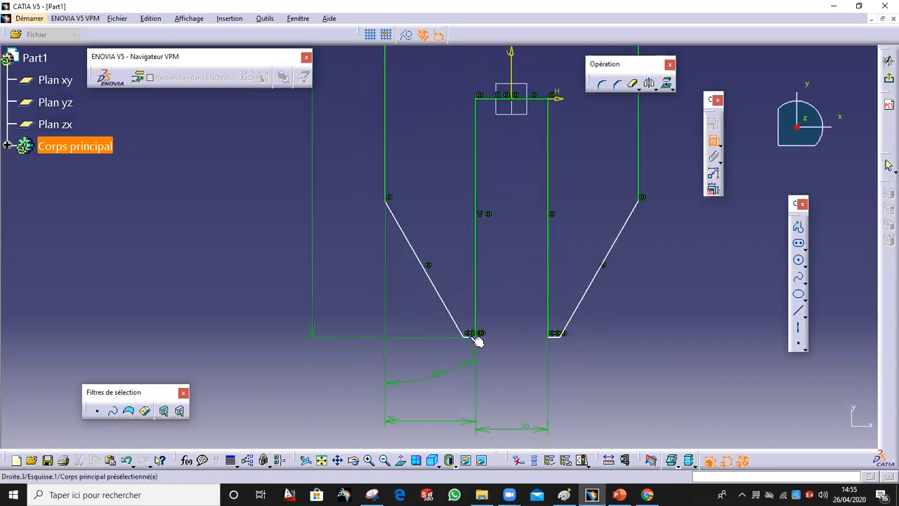
pyautogui.doubleClick(236, 295)
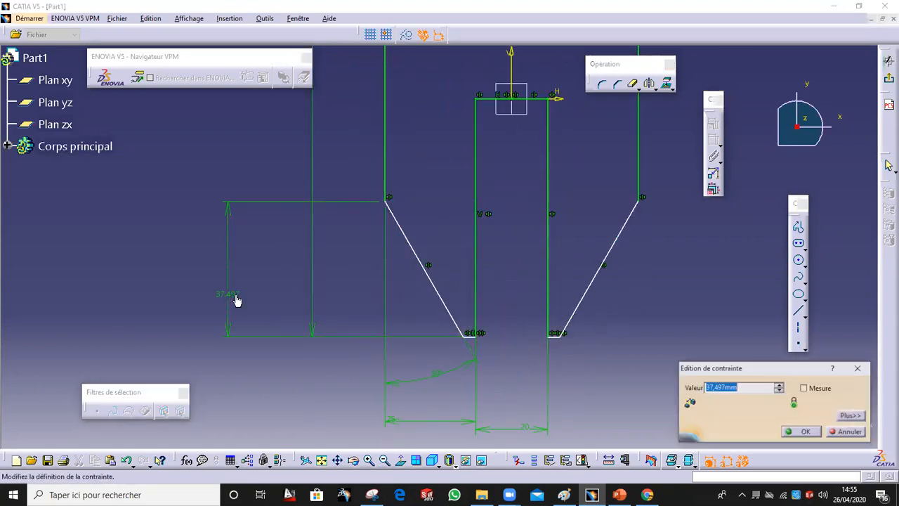
pyautogui.write('35')
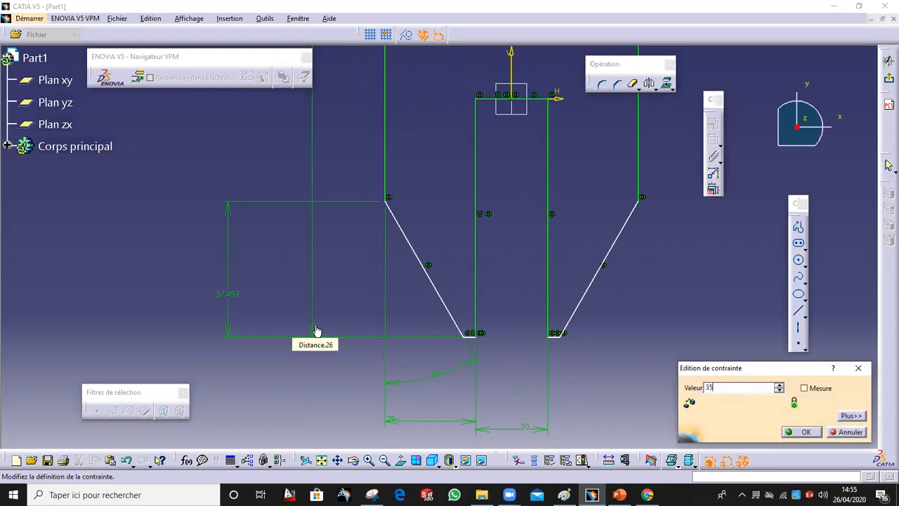
pyautogui.press('Return')
pyautogui.keyDown('ctrl'); pyautogui.moveTo(430, 199); pyautogui.dragTo(436, 316, button='middle'); pyautogui.keyUp('ctrl')
pyautogui.moveTo(434, 328)
pyautogui.mouseDown()
pyautogui.moveTo(464, 281)
pyautogui.moveTo(448, 176)
pyautogui.moveTo(502, 232)
pyautogui.mouseUp()
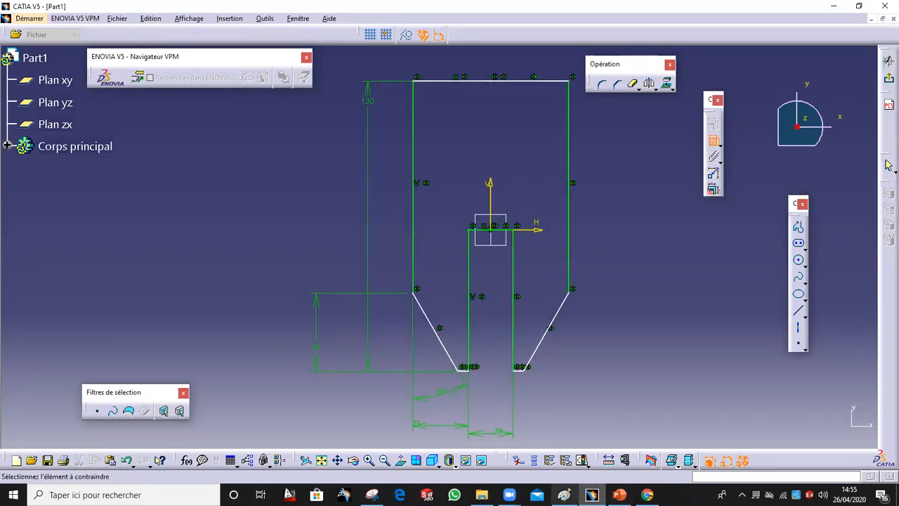
# Switch to the Paint drawing, draw a double-headed arrow across the base's width and circle the upper 70 dimension
pyautogui.click(564, 494)
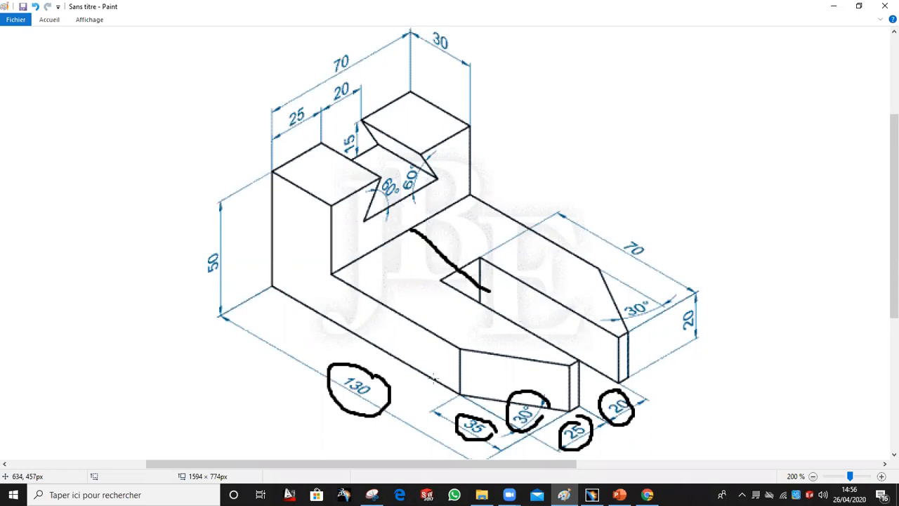
pyautogui.moveTo(399, 284); pyautogui.dragTo(489, 208)
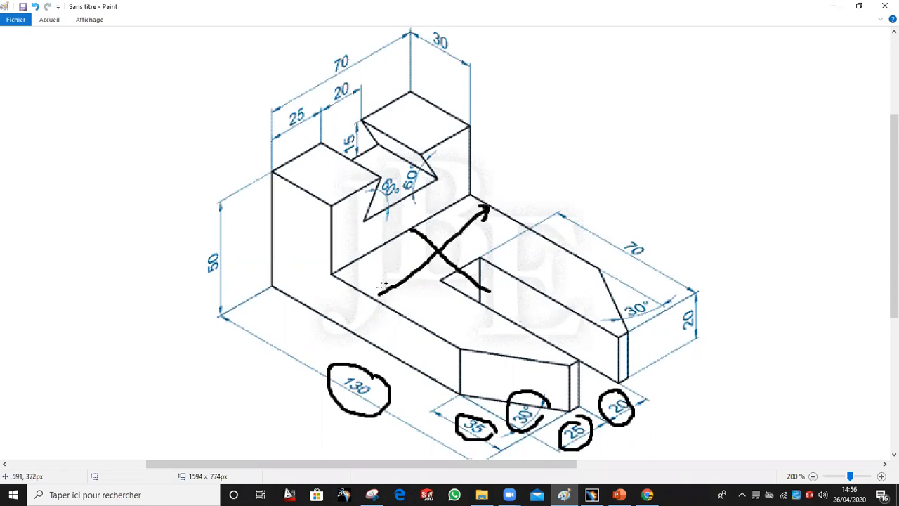
pyautogui.moveTo(348, 48)
pyautogui.mouseDown()
pyautogui.moveTo(328, 56)
pyautogui.moveTo(354, 81)
pyautogui.moveTo(345, 50)
pyautogui.mouseUp()
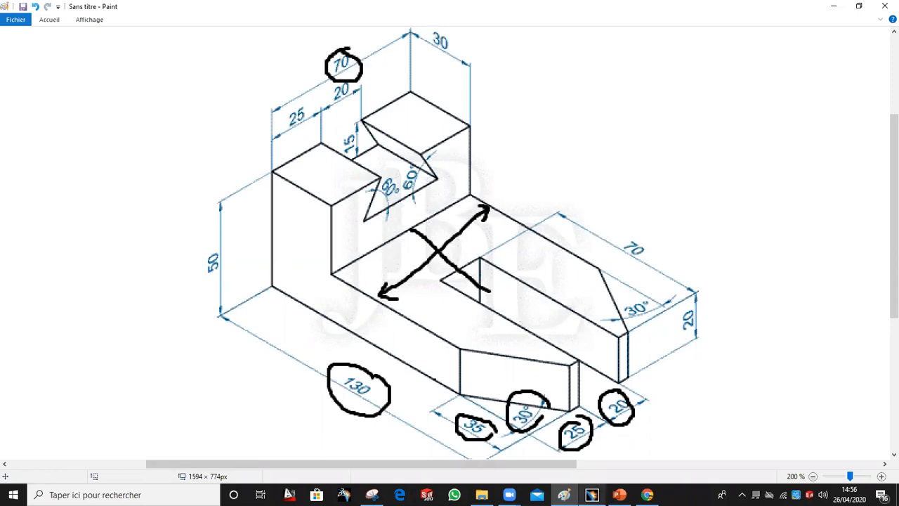
# Switch to CATIA V5 and try to dimension the base's width between its two outer vertical sides
pyautogui.click(592, 494)
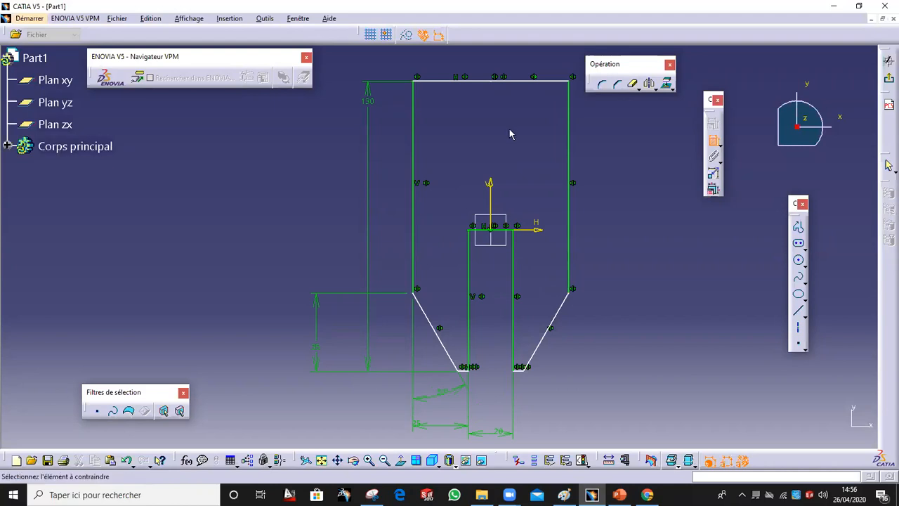
pyautogui.moveTo(507, 138); pyautogui.dragTo(505, 147, button='middle')
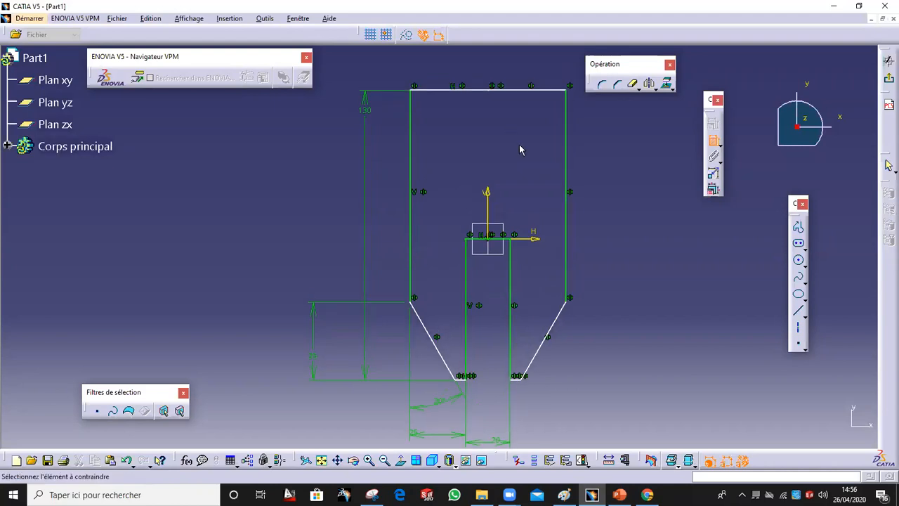
pyautogui.click(533, 91)
pyautogui.press('Escape')
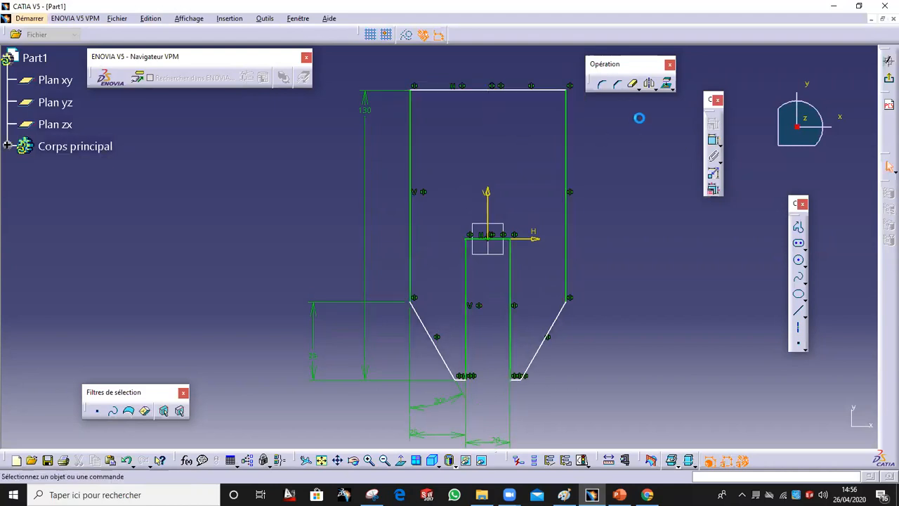
pyautogui.click(567, 263)
pyautogui.click(410, 261)
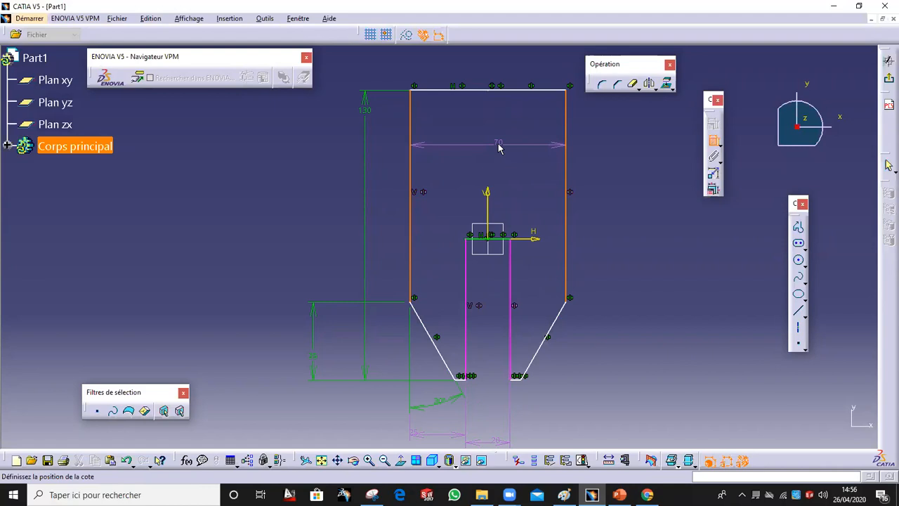
pyautogui.press('Escape')
pyautogui.press('Escape')
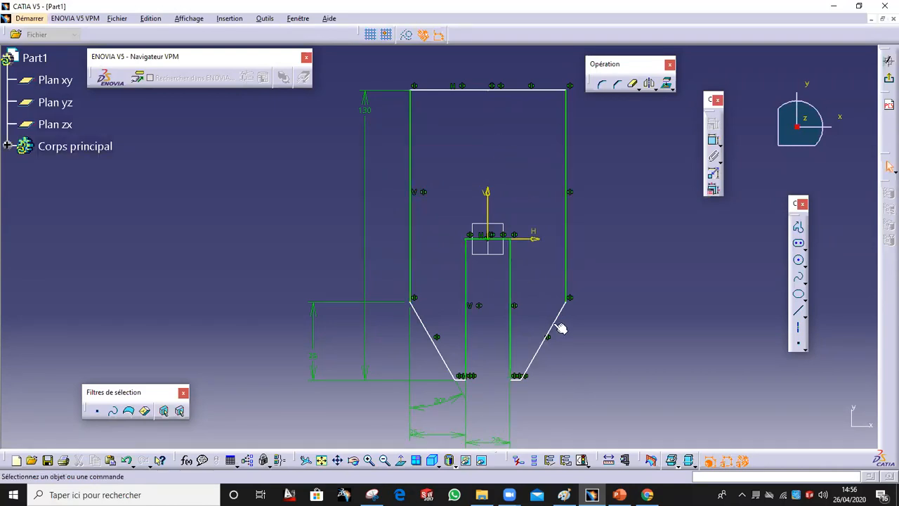
# Shift the outline upward along the V axis by its right slanted edge, shortening the central slot
pyautogui.moveTo(559, 327)
pyautogui.mouseDown(button='middle')
pyautogui.moveTo(562, 340)
pyautogui.moveTo(566, 250)
pyautogui.moveTo(564, 367)
pyautogui.moveTo(562, 233)
pyautogui.moveTo(560, 305)
pyautogui.moveTo(558, 257)
pyautogui.mouseUp(button='middle')
pyautogui.moveTo(558, 257); pyautogui.dragTo(568, 287)
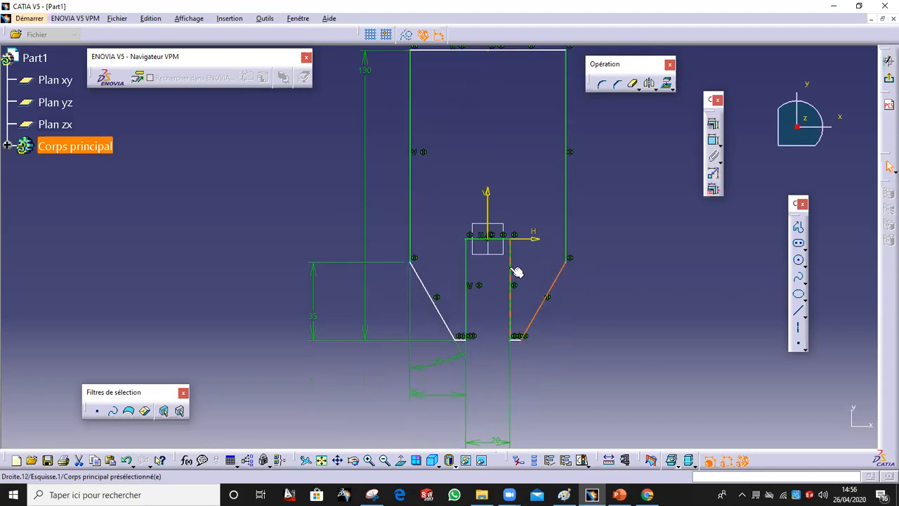
# Mark the 70 slot length with a double-headed arrow on the Paint drawing, and return to CATIA V5
pyautogui.click(564, 494)
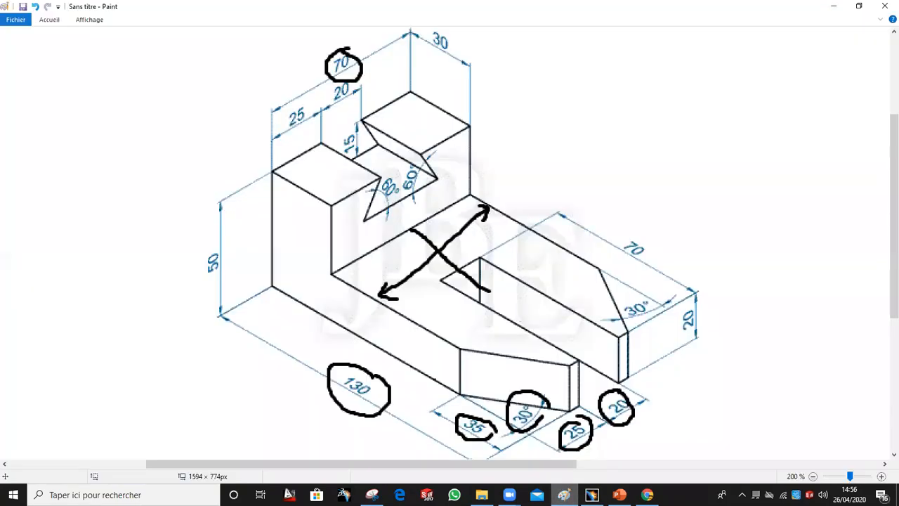
pyautogui.moveTo(505, 246); pyautogui.dragTo(608, 319)
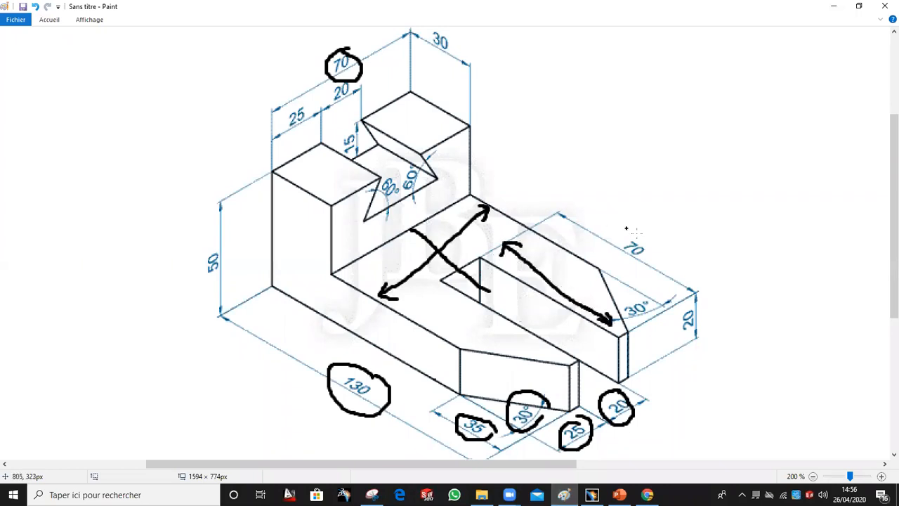
pyautogui.click(591, 494)
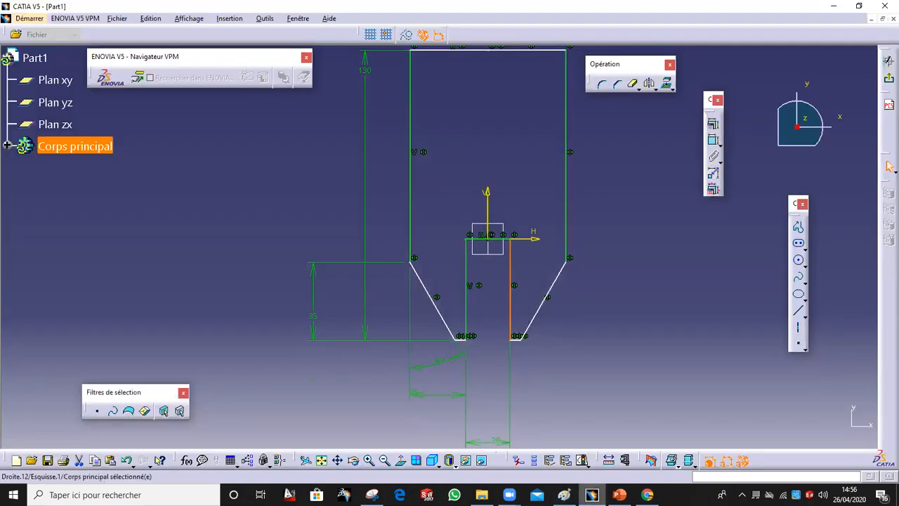
# Dimension the central slot's length as 70 mm and check the sketch against the Paint drawing
pyautogui.click(712, 139)
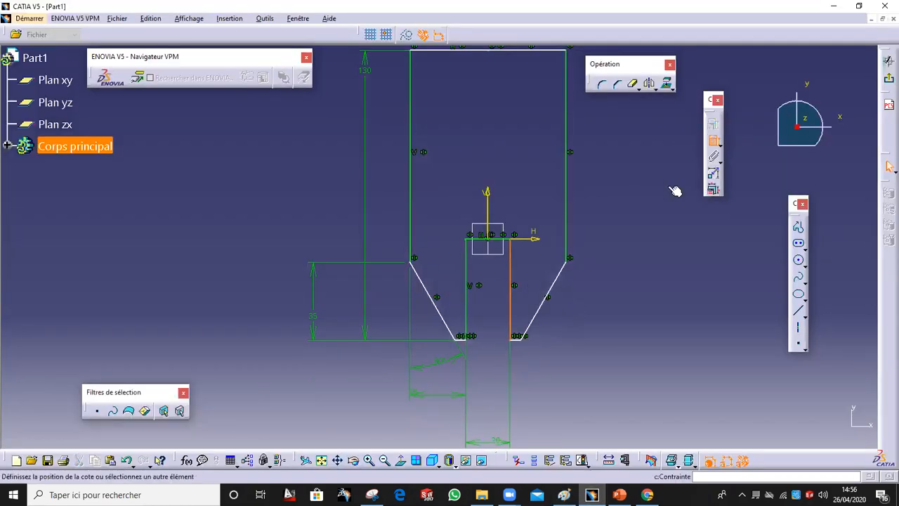
pyautogui.click(662, 268)
pyautogui.doubleClick(655, 255)
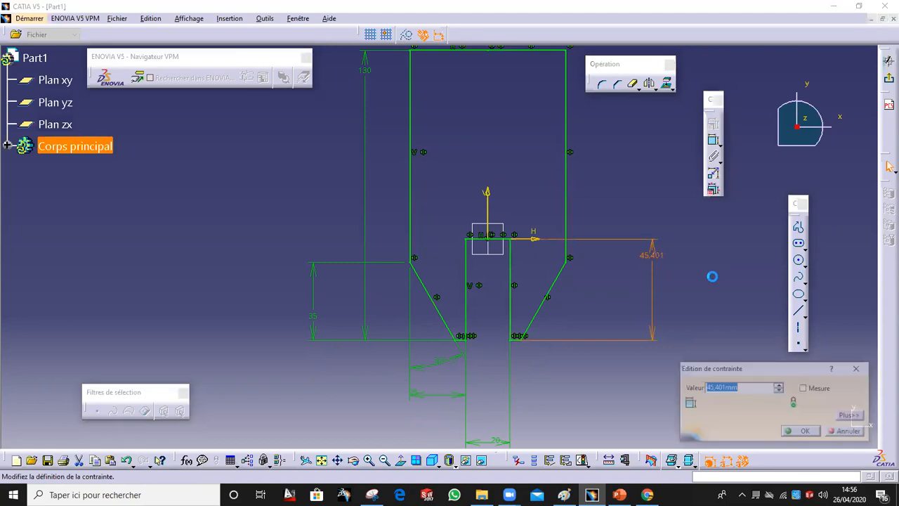
pyautogui.write('7')
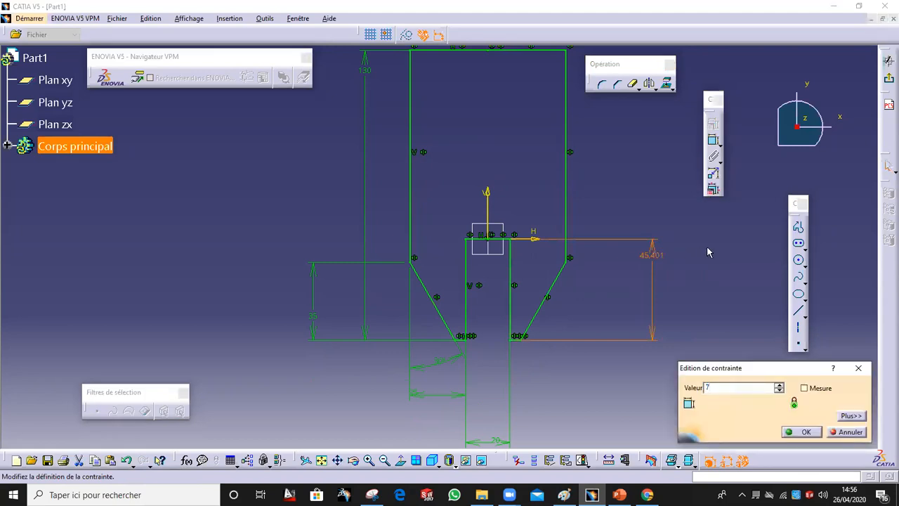
pyautogui.write('0')
pyautogui.press('Return')
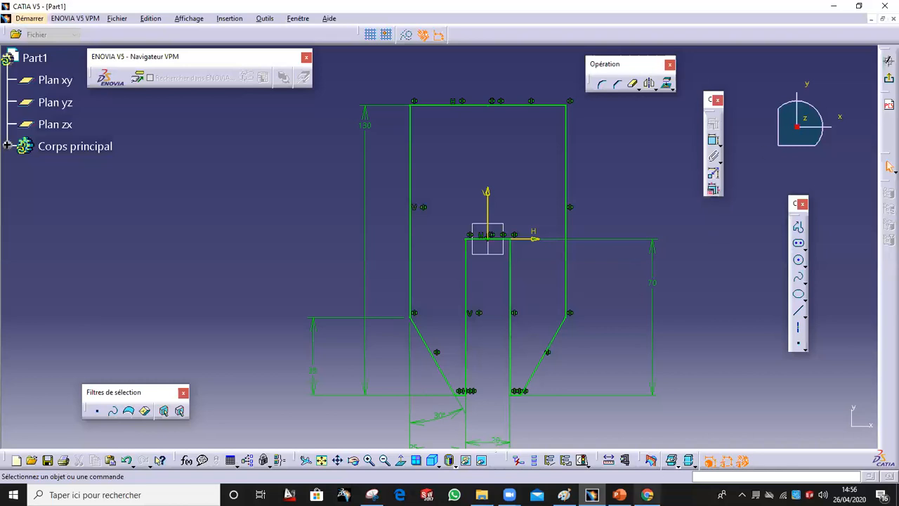
pyautogui.click(564, 494)
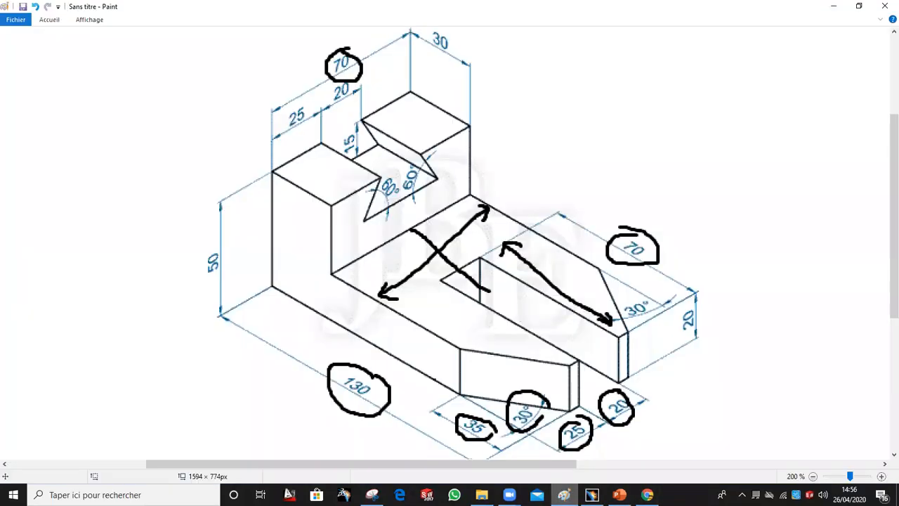
pyautogui.hotkey('alt', 'Tab')
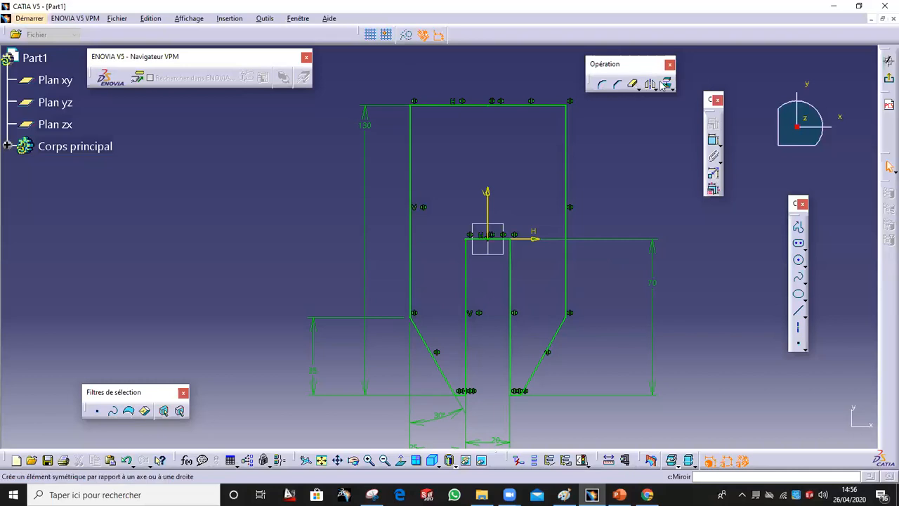
# Exit the base sketch and extrude it 20 mm, circling the 20 thickness on the Paint drawing
pyautogui.click(888, 79)
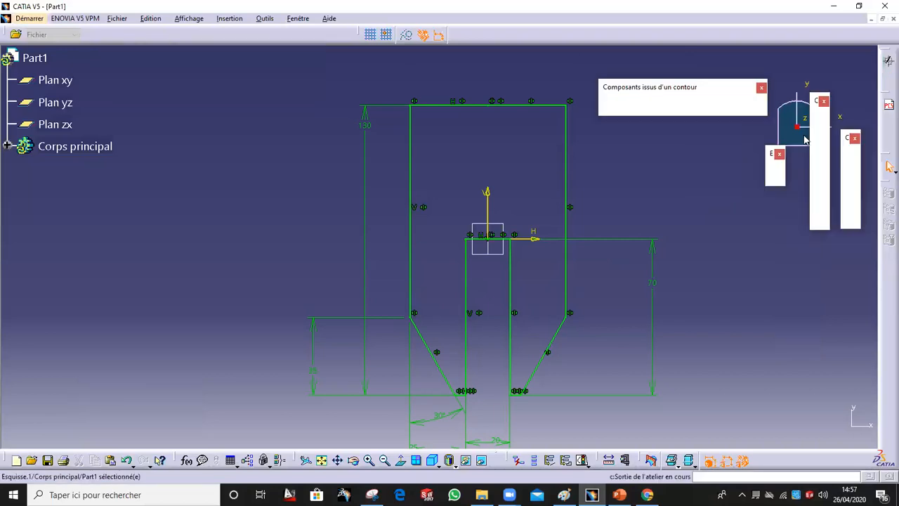
pyautogui.click(612, 106)
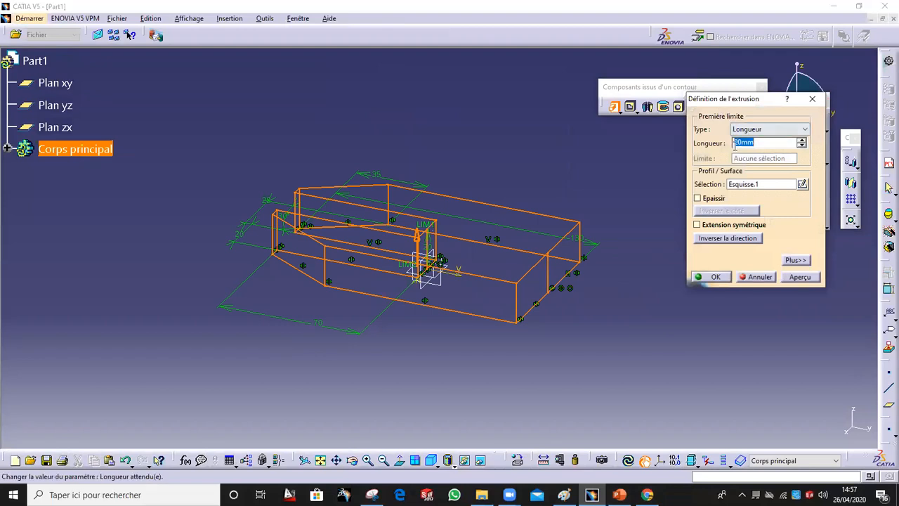
pyautogui.click(564, 495)
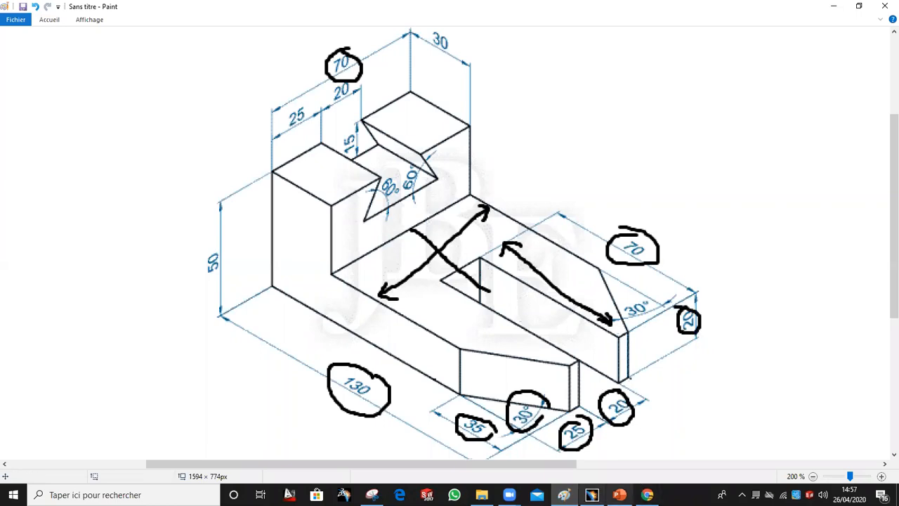
pyautogui.click(591, 494)
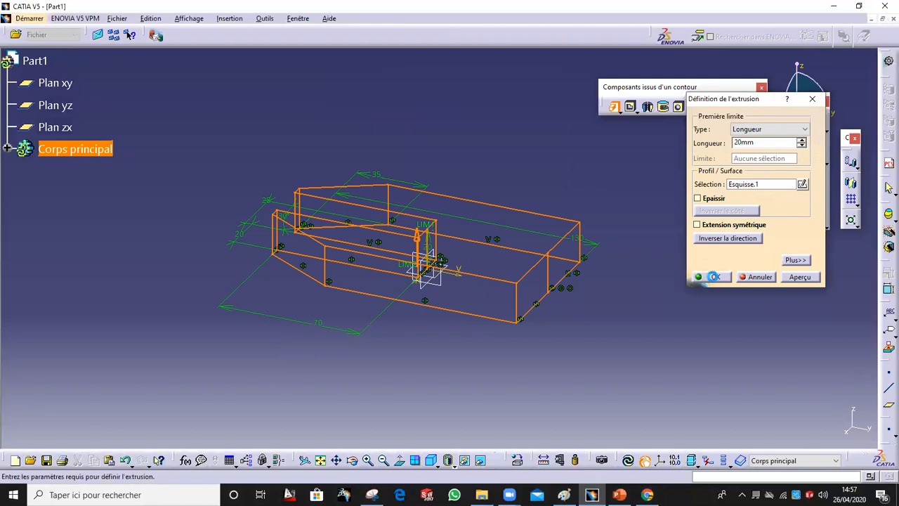
pyautogui.click(713, 277)
pyautogui.moveTo(667, 247); pyautogui.dragTo(678, 366, button='middle')
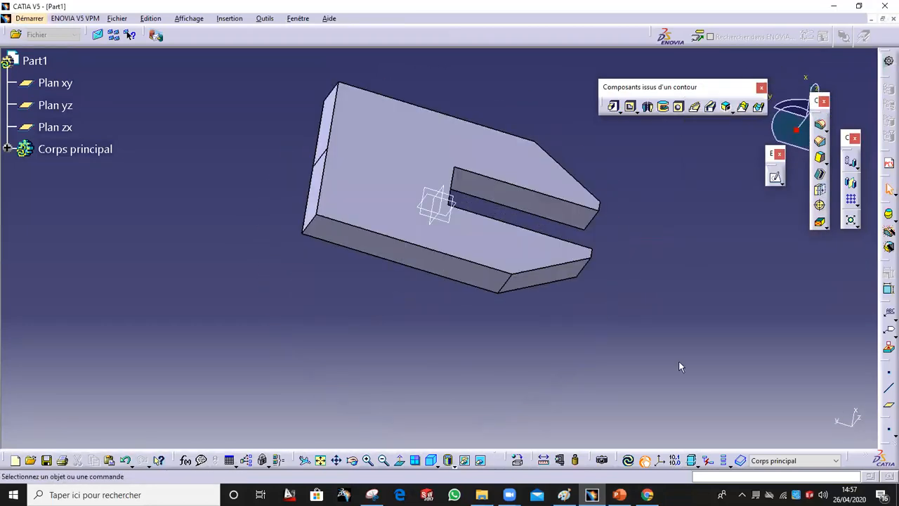
# Switch to the Paint drawing, circle the whole upright dovetail block and return to CATIA V5
pyautogui.click(564, 494)
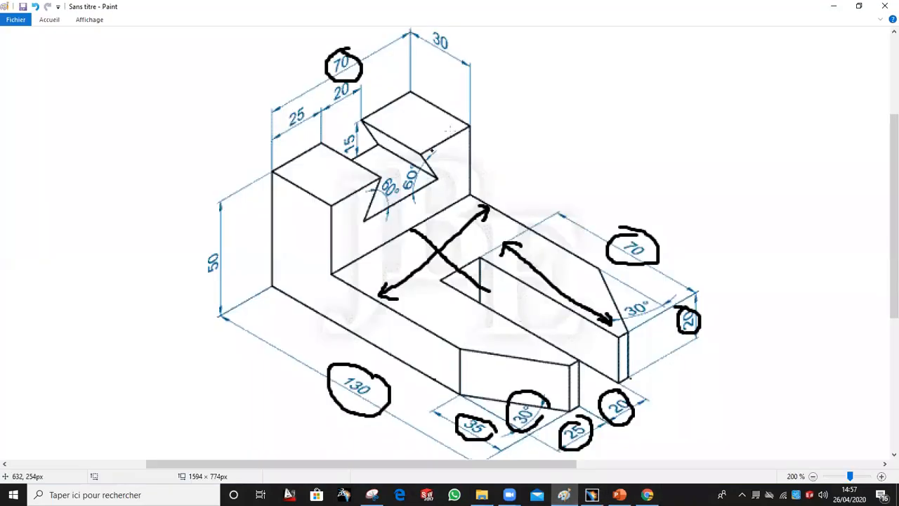
pyautogui.moveTo(498, 131)
pyautogui.mouseDown()
pyautogui.moveTo(479, 175)
pyautogui.moveTo(399, 245)
pyautogui.moveTo(289, 275)
pyautogui.moveTo(253, 209)
pyautogui.mouseUp()
pyautogui.moveTo(250, 160)
pyautogui.mouseDown()
pyautogui.moveTo(281, 65)
pyautogui.moveTo(435, 28)
pyautogui.moveTo(511, 99)
pyautogui.moveTo(496, 125)
pyautogui.mouseUp()
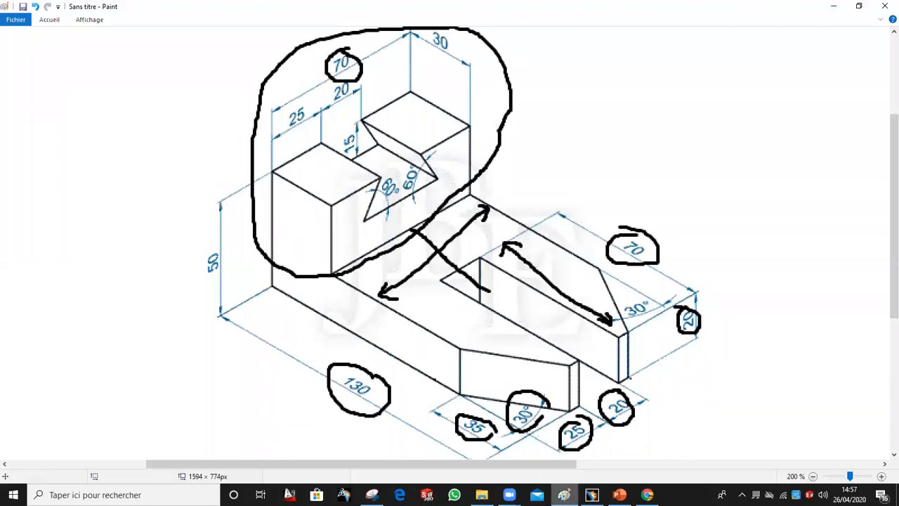
pyautogui.click(592, 494)
# Open a sketch on the base's end face opposite the slot and project the face's two upper edges into it
pyautogui.moveTo(329, 279); pyautogui.dragTo(520, 267, button='middle')
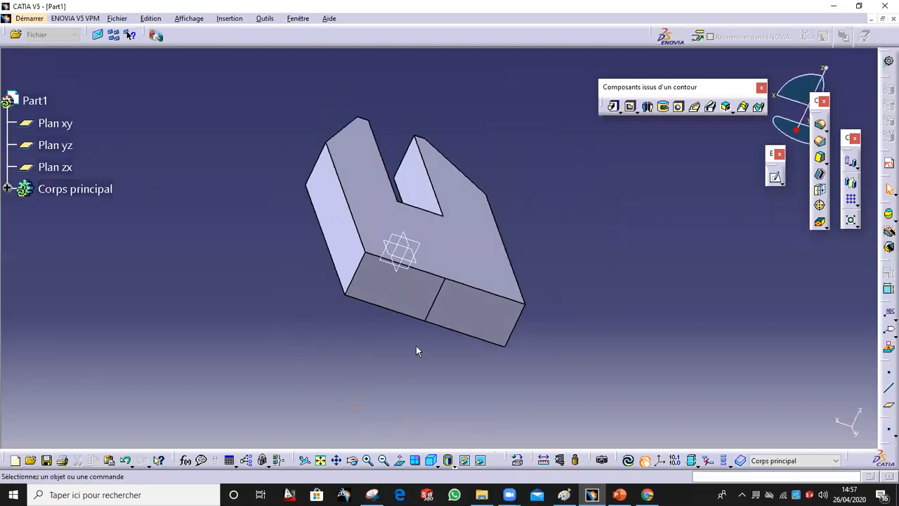
pyautogui.click(405, 295)
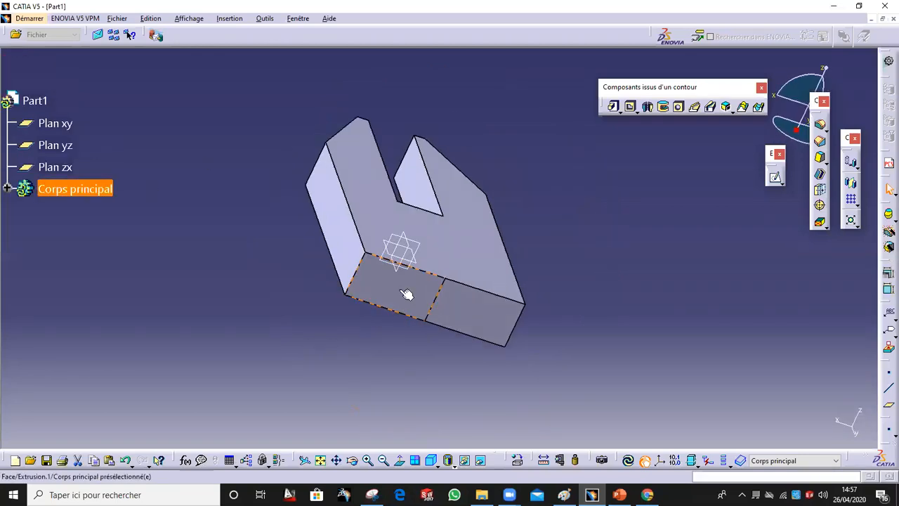
pyautogui.click(775, 179)
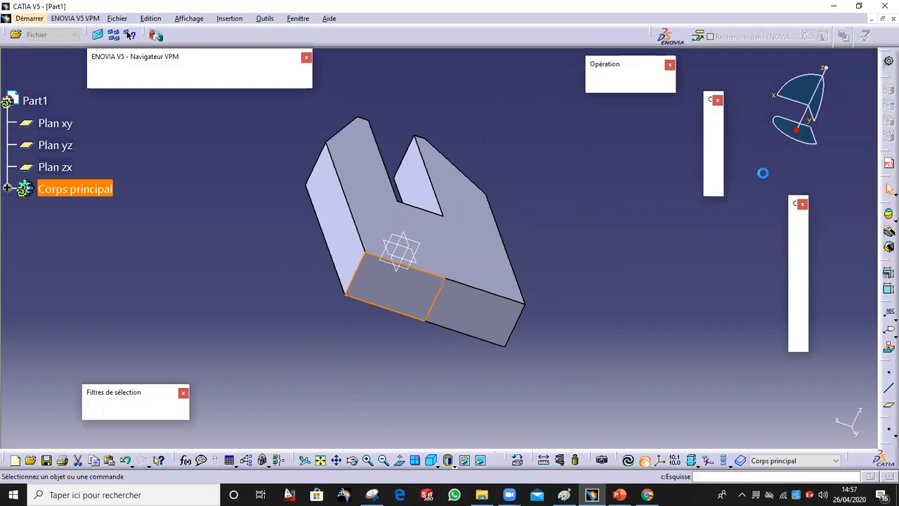
pyautogui.click(558, 285)
pyautogui.keyDown('ctrl'); pyautogui.click(445, 285); pyautogui.keyUp('ctrl')
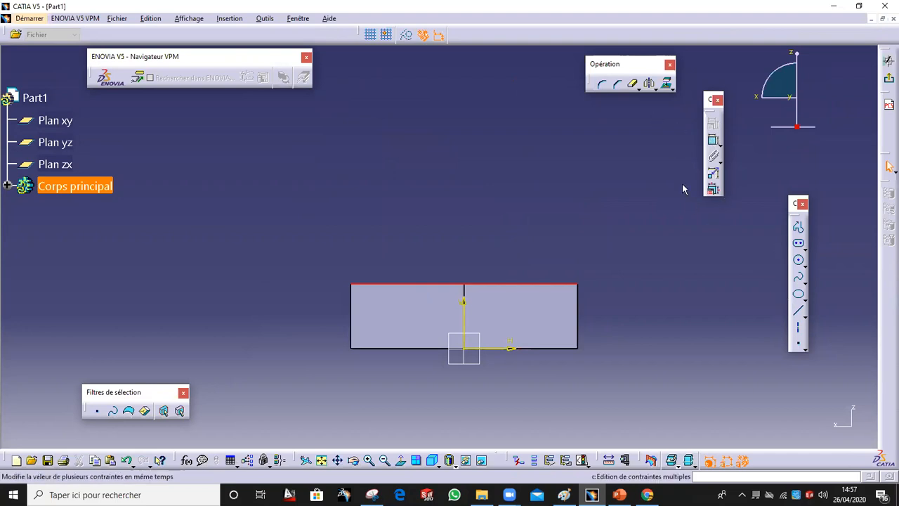
pyautogui.click(667, 84)
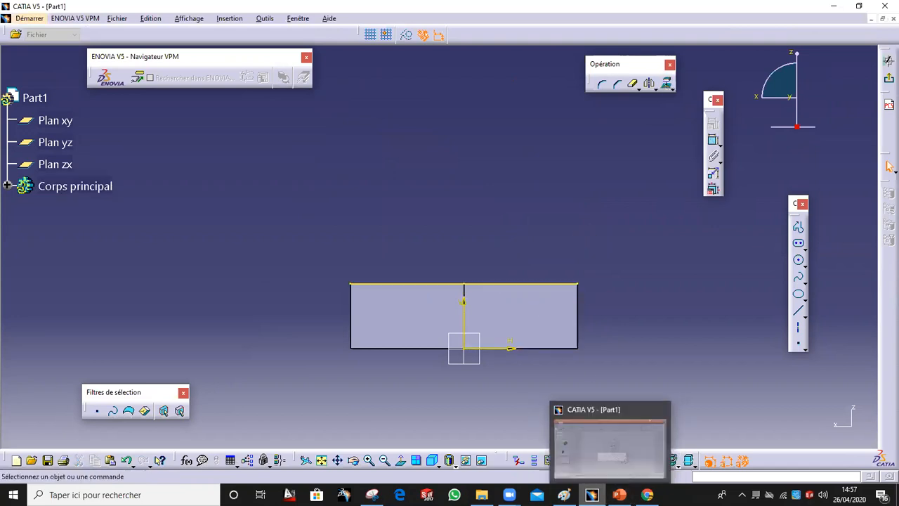
# Mark the dovetail block's centre line on the Paint drawing with a short stroke, and return to CATIA V5
pyautogui.click(564, 495)
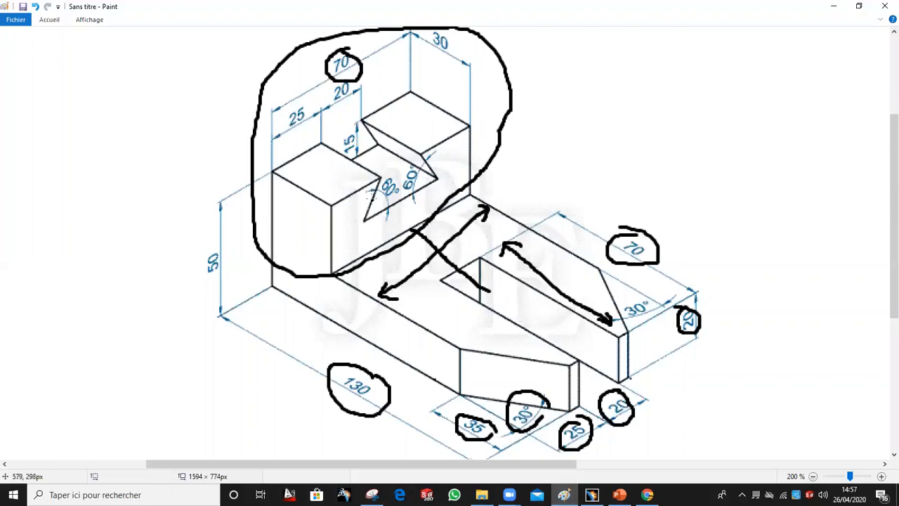
pyautogui.moveTo(403, 198); pyautogui.dragTo(419, 224)
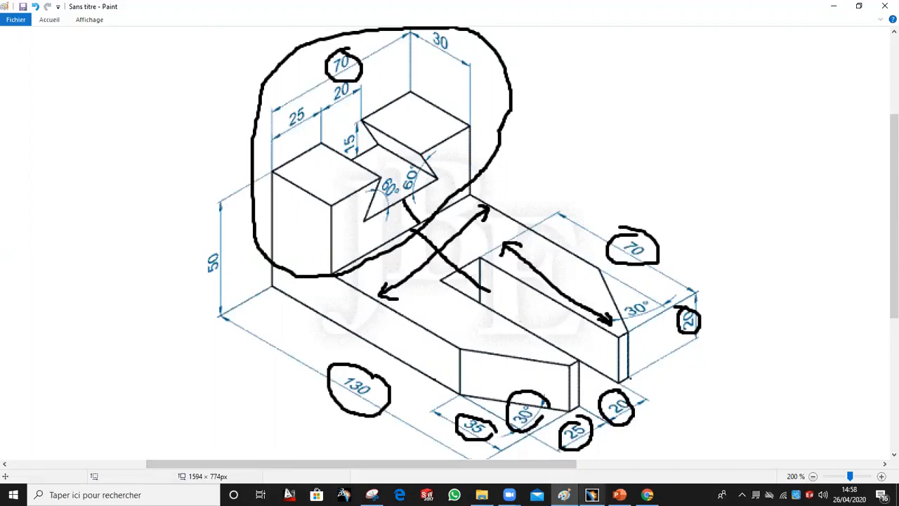
pyautogui.click(592, 495)
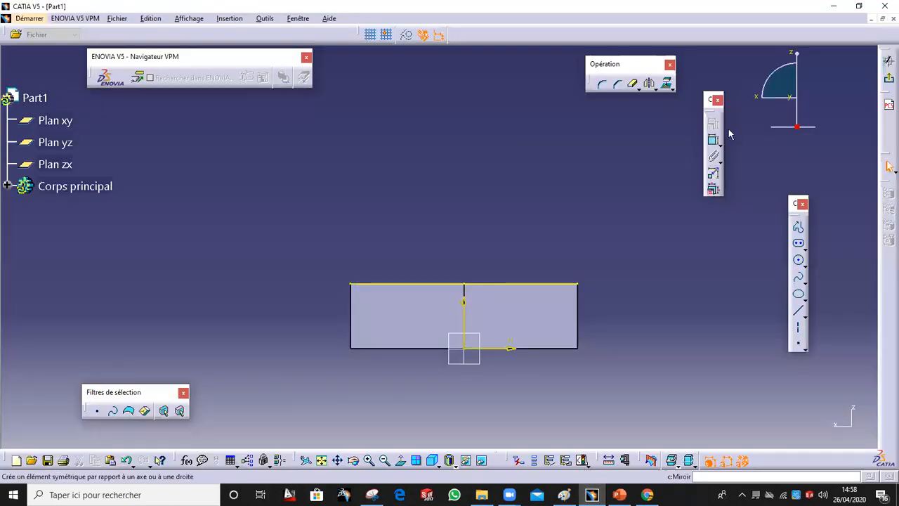
# Sketch the left half of the block's outline from the base's upper corner: vertical side, horizontal top, slanted dovetail flank and horizontal groove floor
pyautogui.click(801, 230)
pyautogui.click(351, 284)
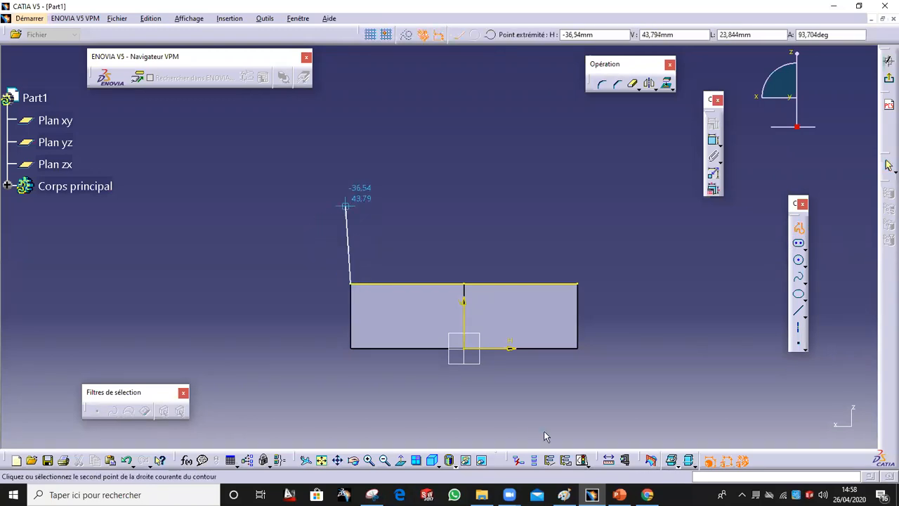
pyautogui.click(564, 492)
pyautogui.click(592, 495)
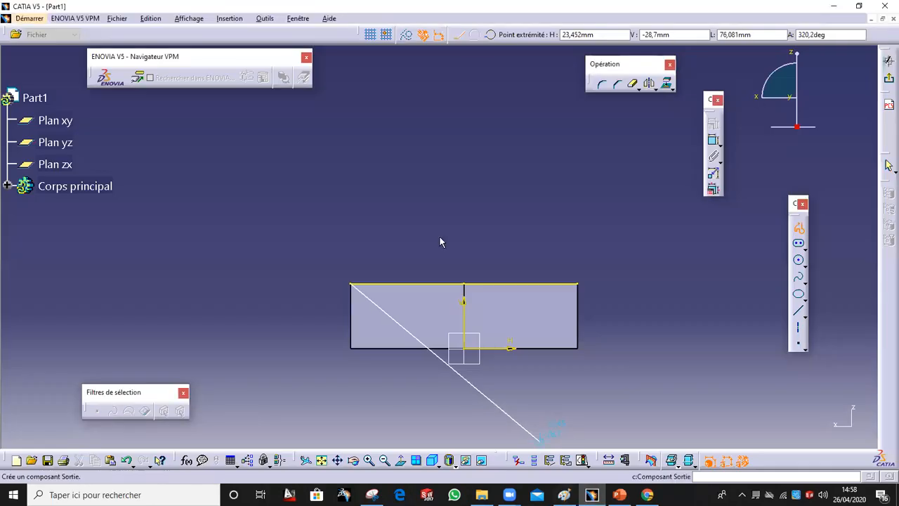
pyautogui.click(350, 174)
pyautogui.click(438, 175)
pyautogui.click(403, 214)
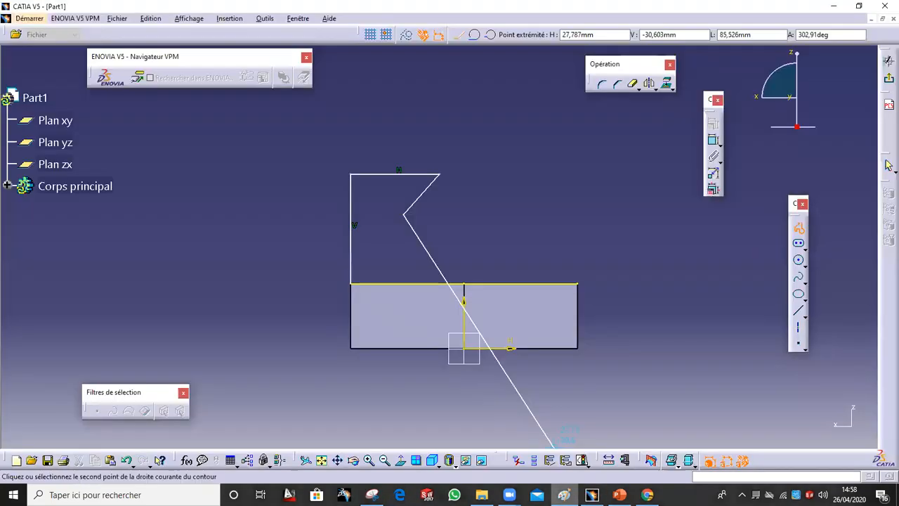
pyautogui.click(456, 214)
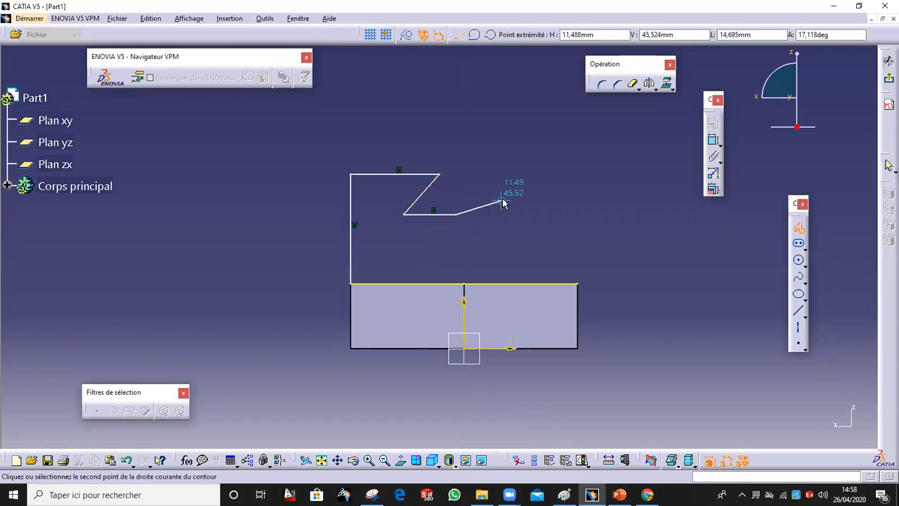
pyautogui.press('Escape')
pyautogui.press('Escape')
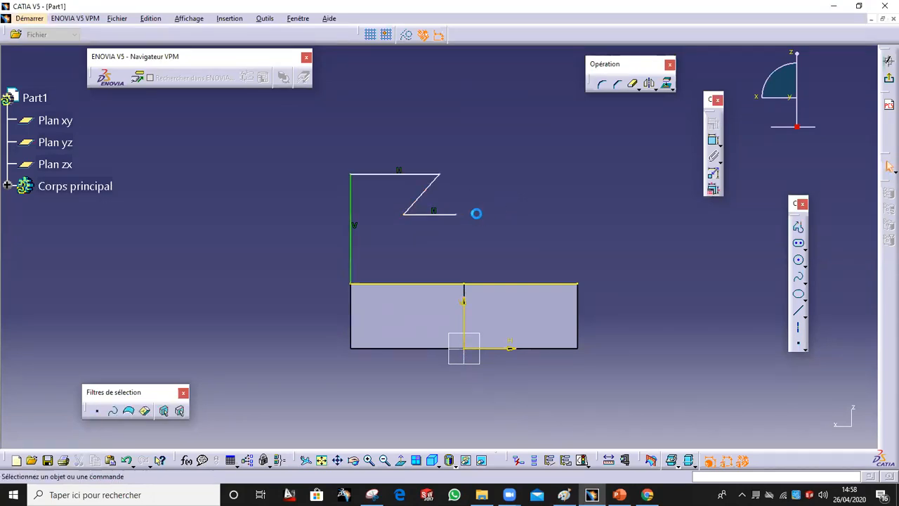
# Constrain the free end of the groove floor line to be coincident with the V axis
pyautogui.click(465, 313)
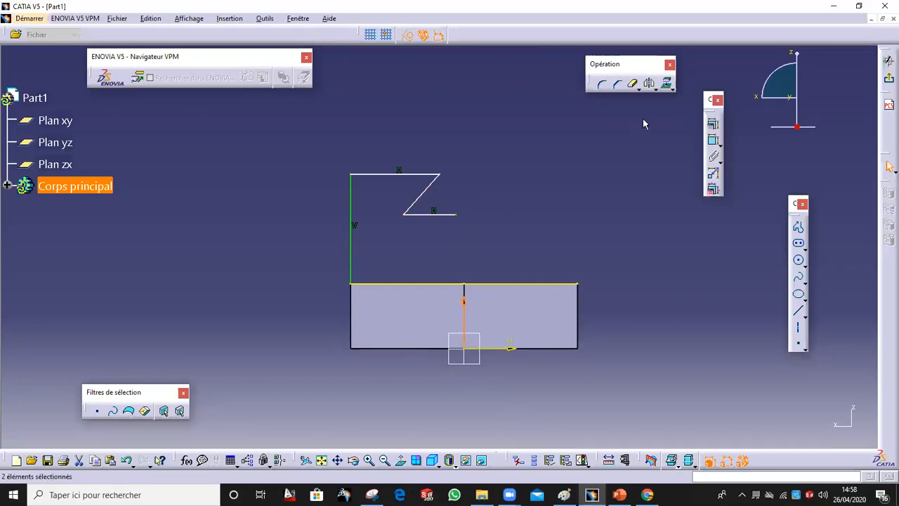
pyautogui.click(712, 125)
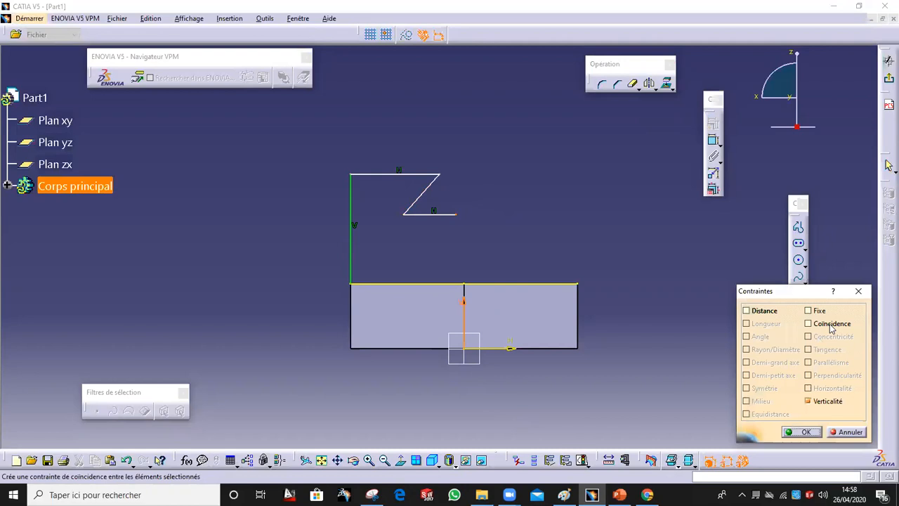
pyautogui.click(801, 432)
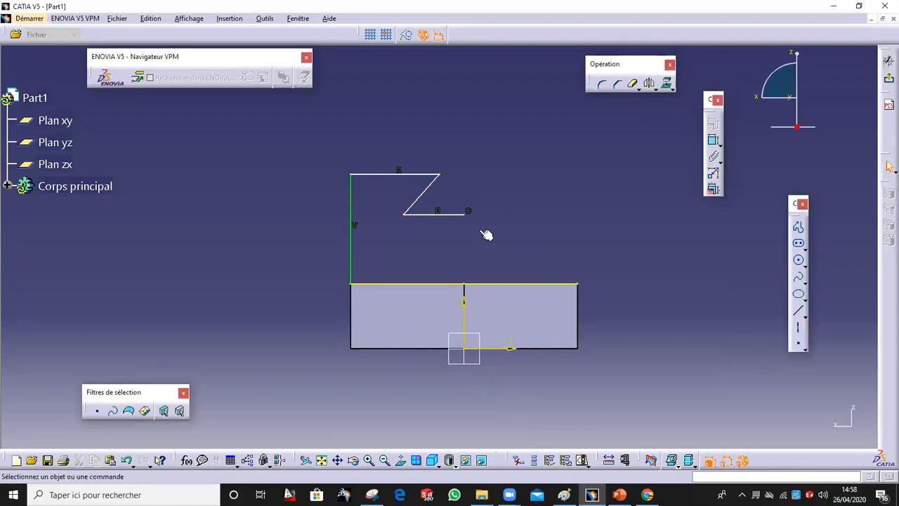
# Mirror the four lines of the half outline about the V axis to complete the dovetail profile
pyautogui.click(460, 217)
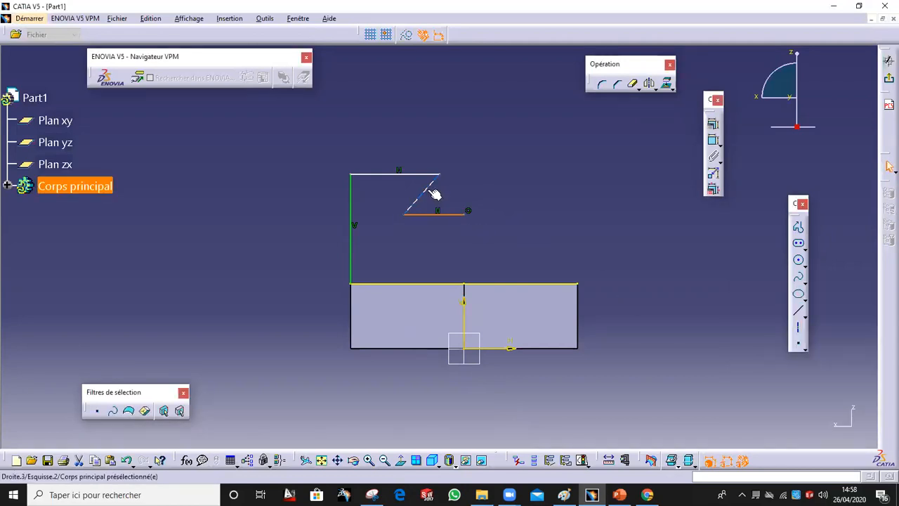
pyautogui.keyDown('ctrl'); pyautogui.click(433, 194); pyautogui.keyUp('ctrl')
pyautogui.keyDown('ctrl'); pyautogui.click(412, 174); pyautogui.keyUp('ctrl')
pyautogui.keyDown('ctrl'); pyautogui.click(342, 205); pyautogui.keyUp('ctrl')
pyautogui.click(649, 83)
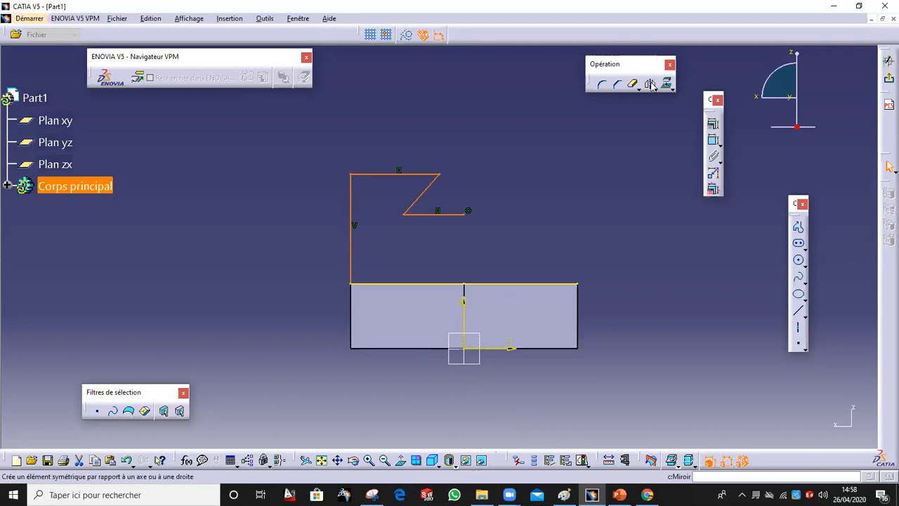
pyautogui.click(465, 309)
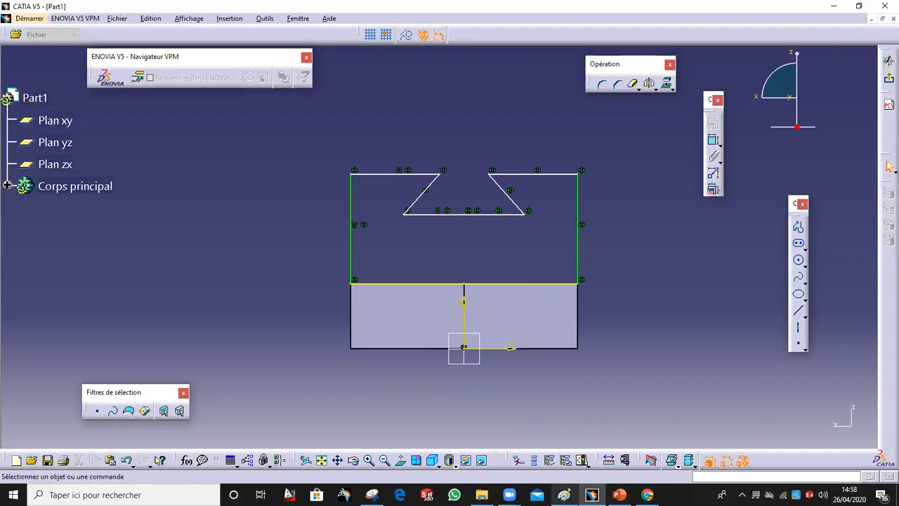
# Switch to the Paint drawing and circle the dovetail's 60° angles and the block's 30 depth
pyautogui.click(564, 494)
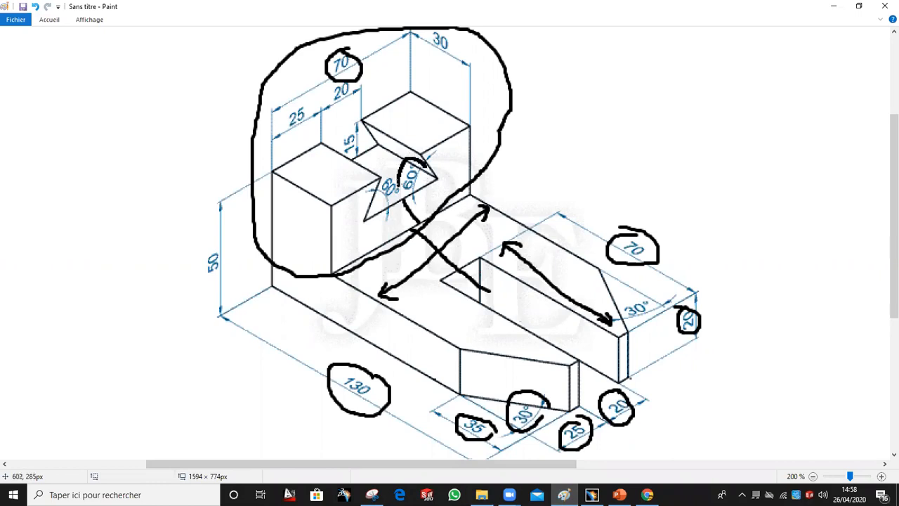
pyautogui.moveTo(399, 174); pyautogui.dragTo(382, 214)
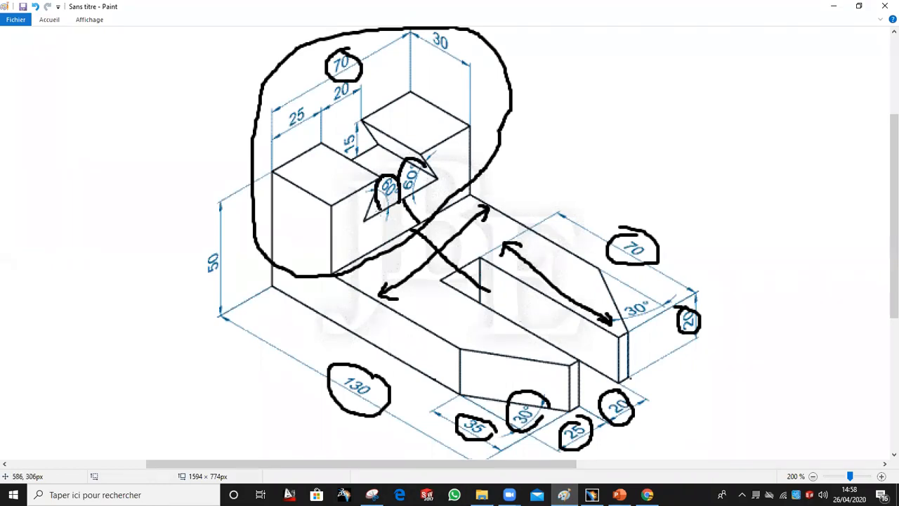
pyautogui.moveTo(425, 33); pyautogui.dragTo(454, 35)
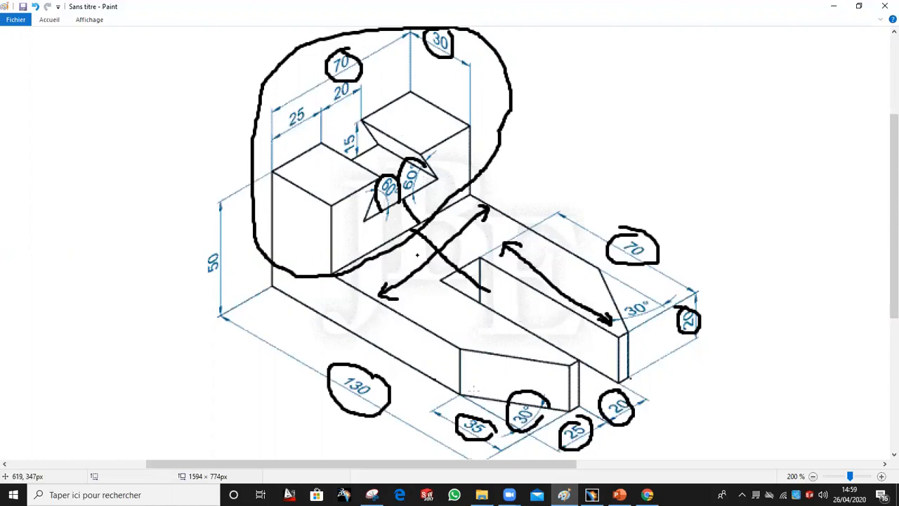
# Switch back to CATIA and constrain the angle between the groove floor and the dovetail's right flank to 60°
pyautogui.click(592, 494)
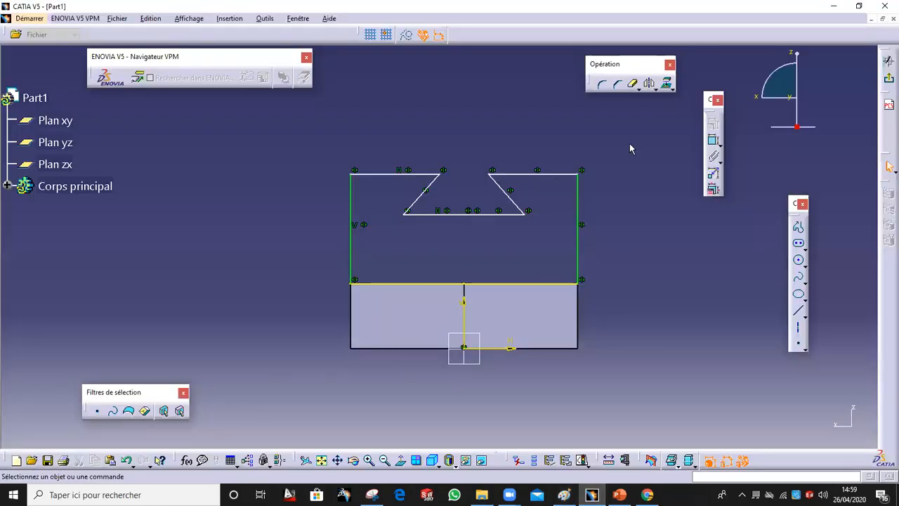
pyautogui.click(713, 139)
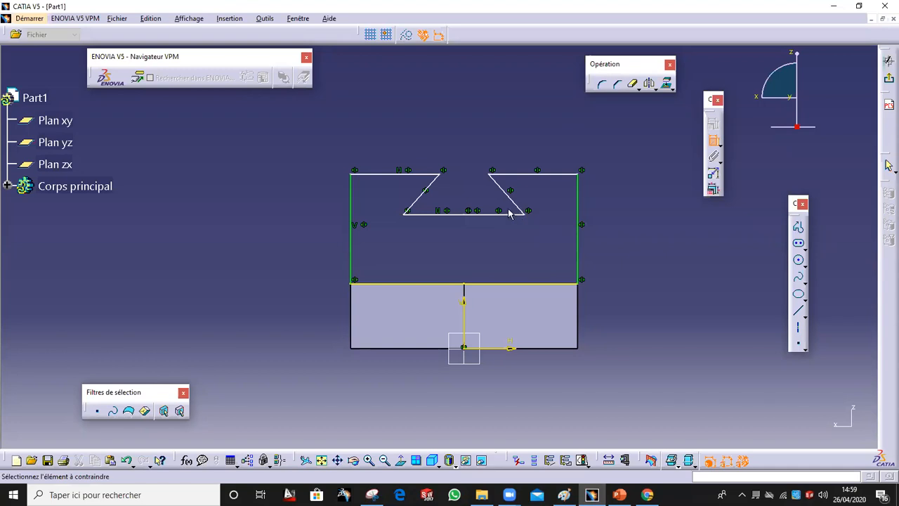
pyautogui.click(510, 213)
pyautogui.click(511, 200)
pyautogui.click(487, 193)
pyautogui.doubleClick(487, 193)
pyautogui.write('60')
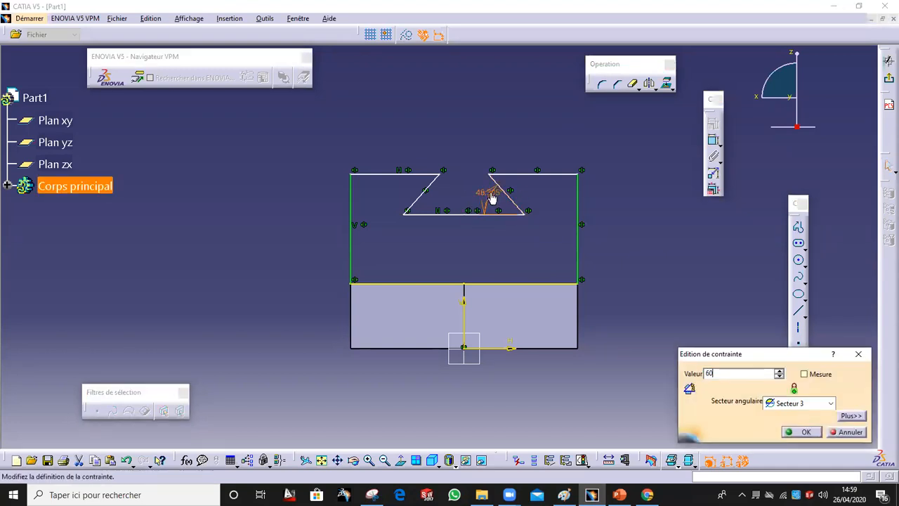
pyautogui.press('Return')
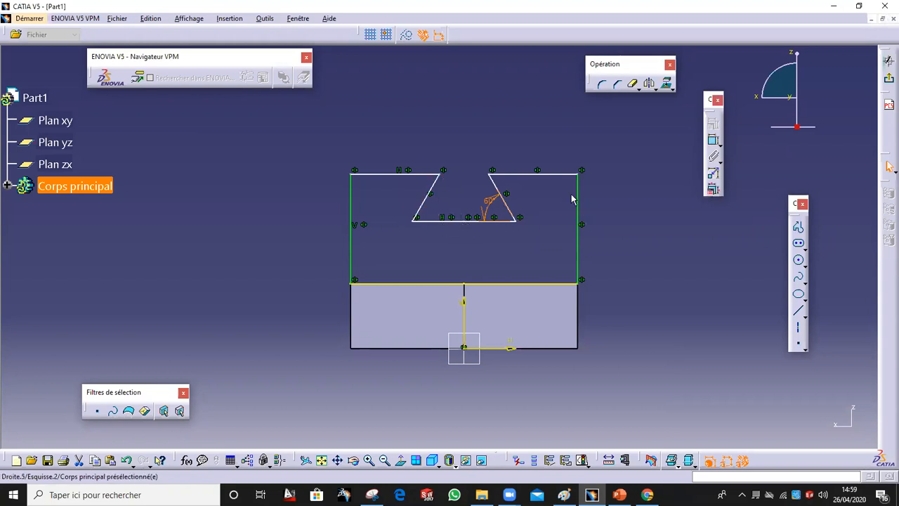
# Check the groove depth on the Paint drawing, then dimension the groove floor to the block's top edge as 15 mm in CATIA
pyautogui.click(598, 495)
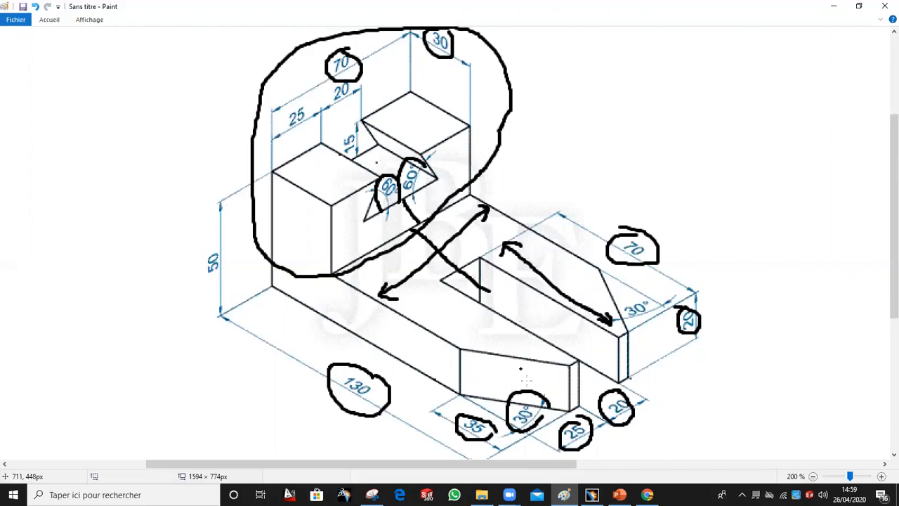
pyautogui.click(591, 494)
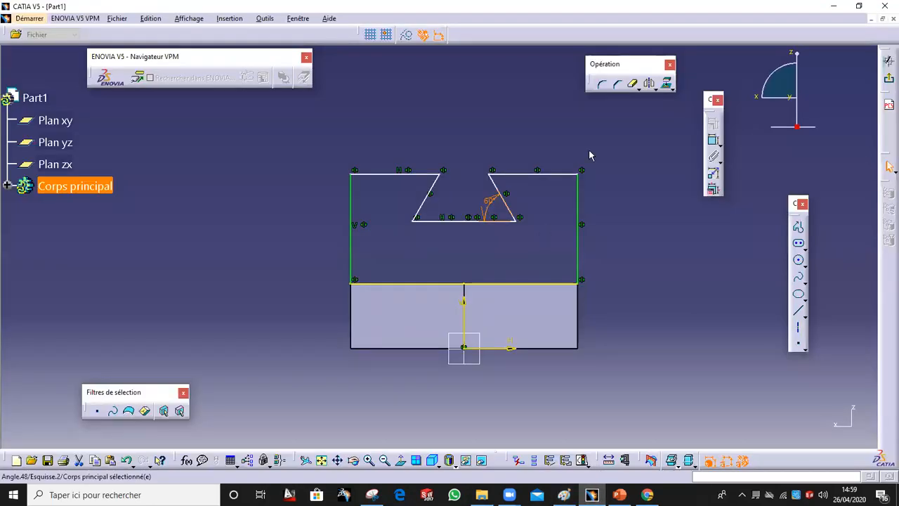
pyautogui.click(713, 140)
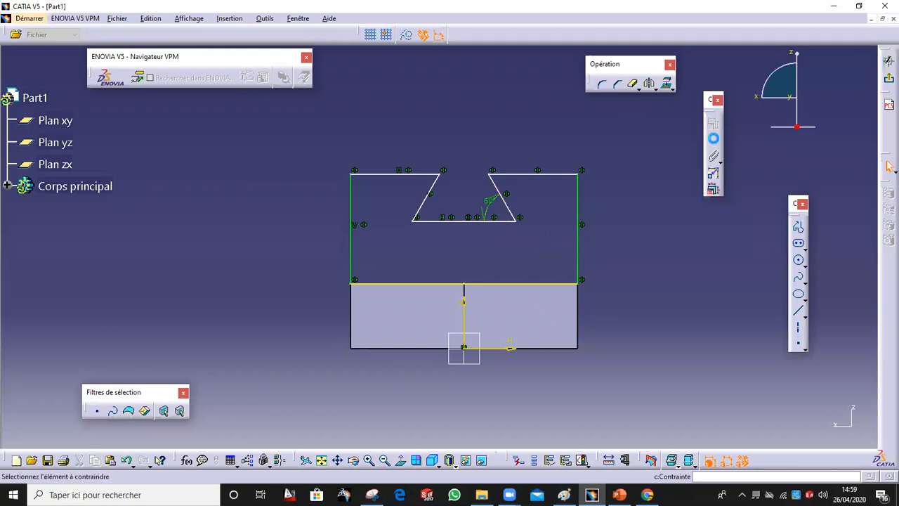
pyautogui.click(445, 222)
pyautogui.click(428, 174)
pyautogui.click(303, 180)
pyautogui.doubleClick(299, 172)
pyautogui.write('15')
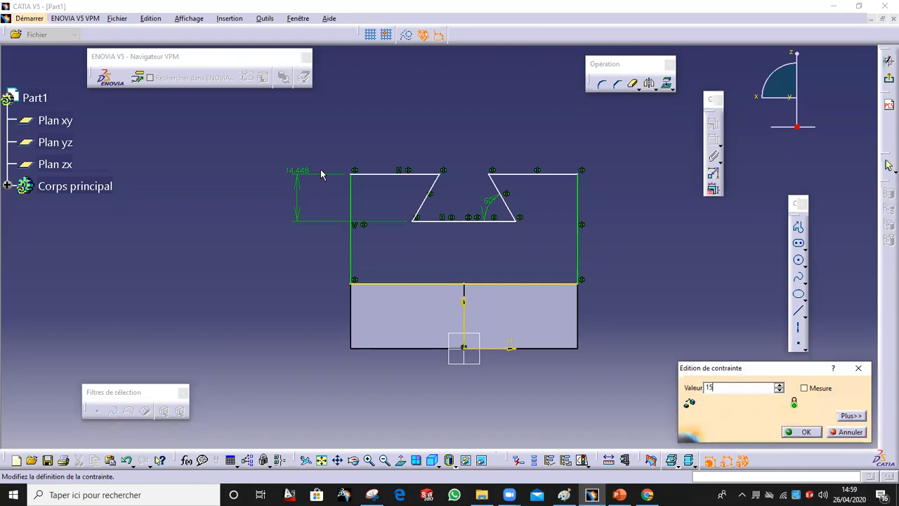
pyautogui.press('Return')
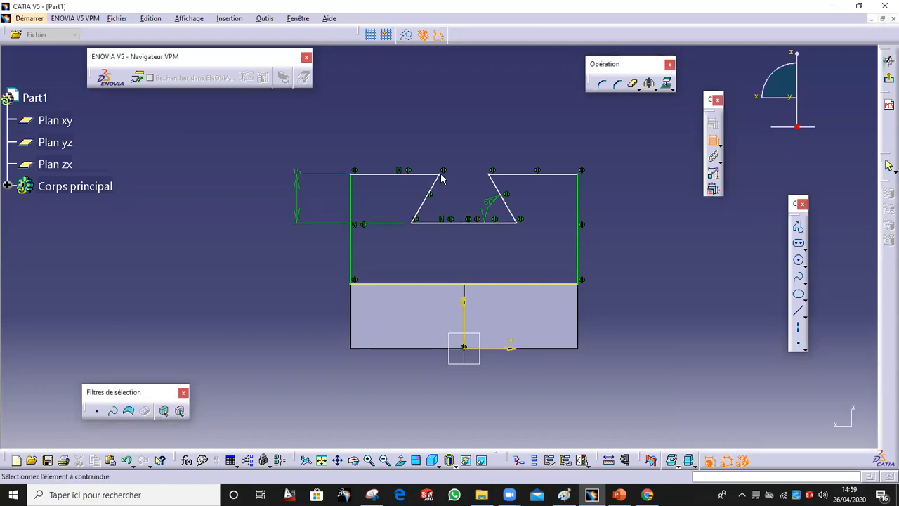
# Dimension the dovetail's upper opening between its two top corners as 20 mm
pyautogui.click(494, 177)
pyautogui.click(472, 94)
pyautogui.doubleClick(475, 96)
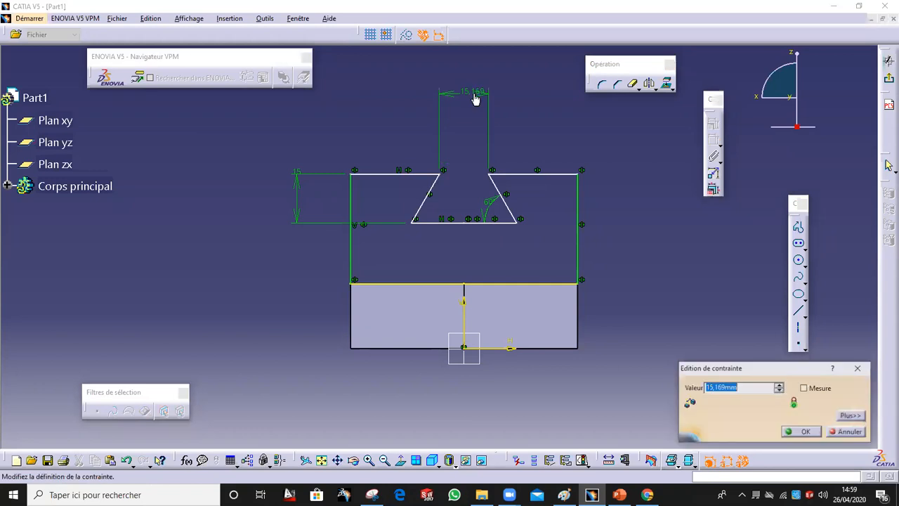
pyautogui.write('20')
pyautogui.press('Return')
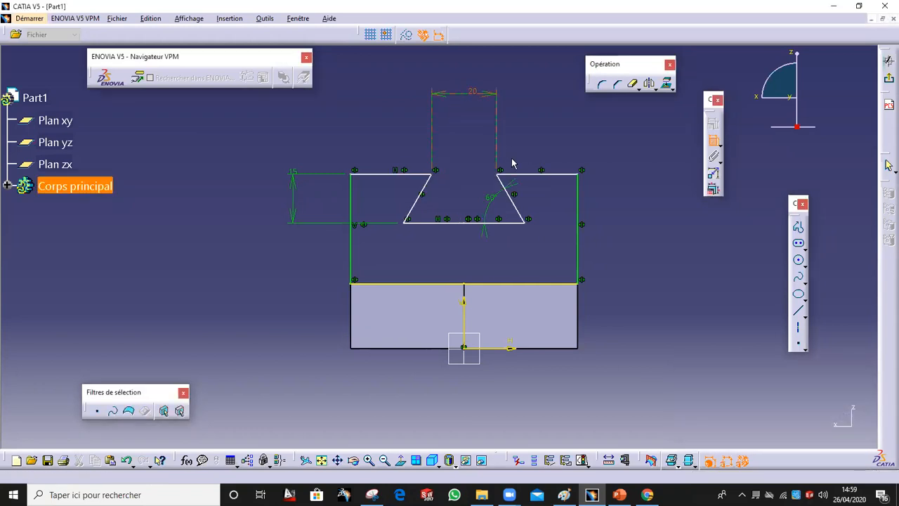
# Circle the 25 width on the Paint drawing and try to dimension the block's left top edge in CATIA
pyautogui.click(564, 494)
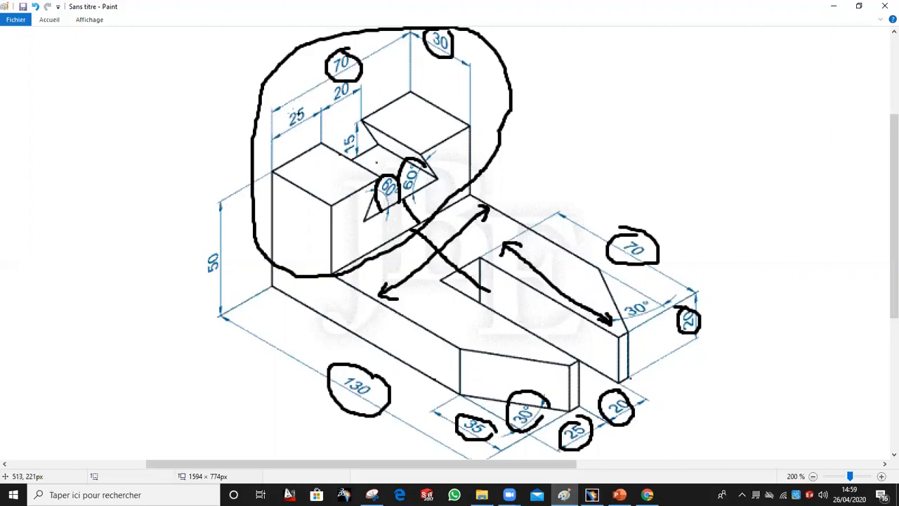
pyautogui.moveTo(296, 108)
pyautogui.mouseDown()
pyautogui.moveTo(284, 134)
pyautogui.moveTo(313, 126)
pyautogui.mouseUp()
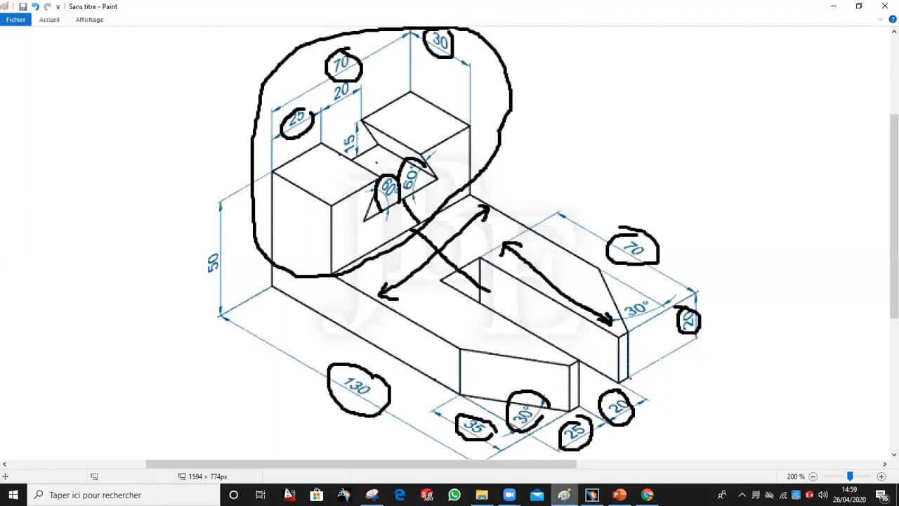
pyautogui.click(591, 495)
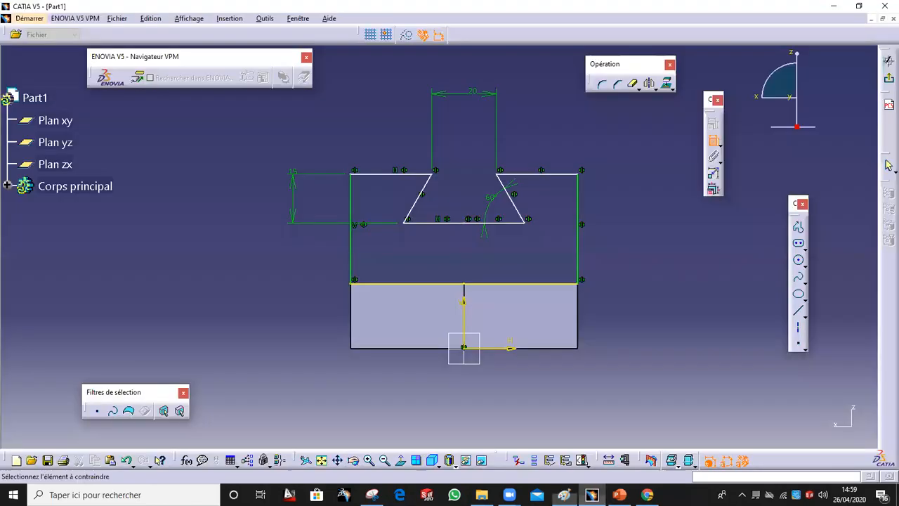
pyautogui.click(420, 174)
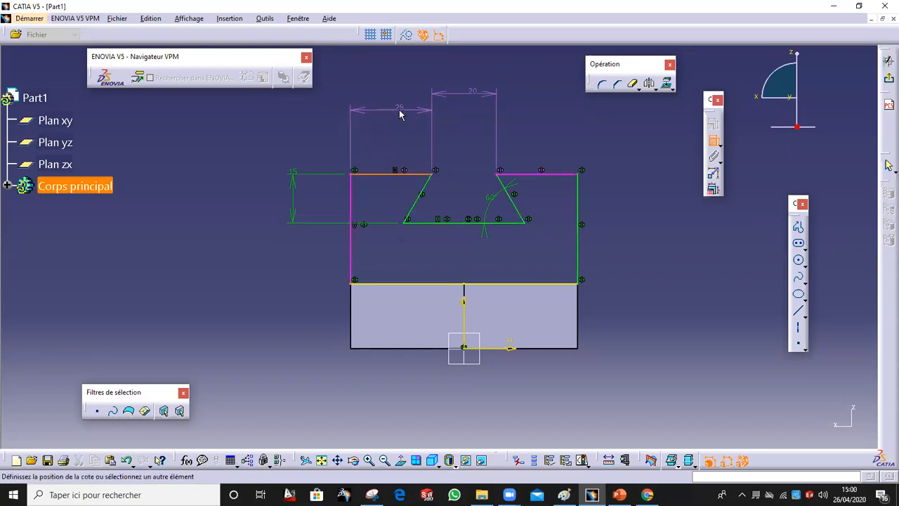
pyautogui.click(398, 113)
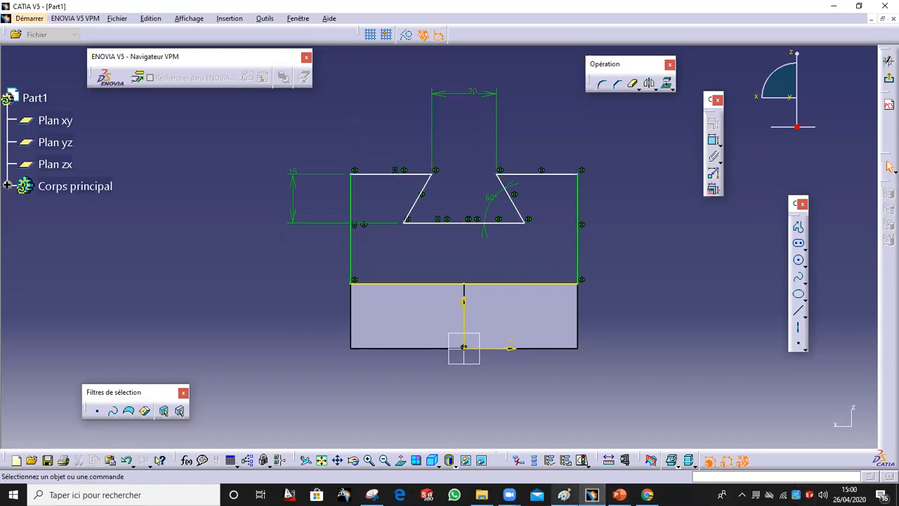
# Circle the overall 50 height in Paint, and in CATIA dimension the profile's top edge 50 mm from the base's bottom edge
pyautogui.click(564, 495)
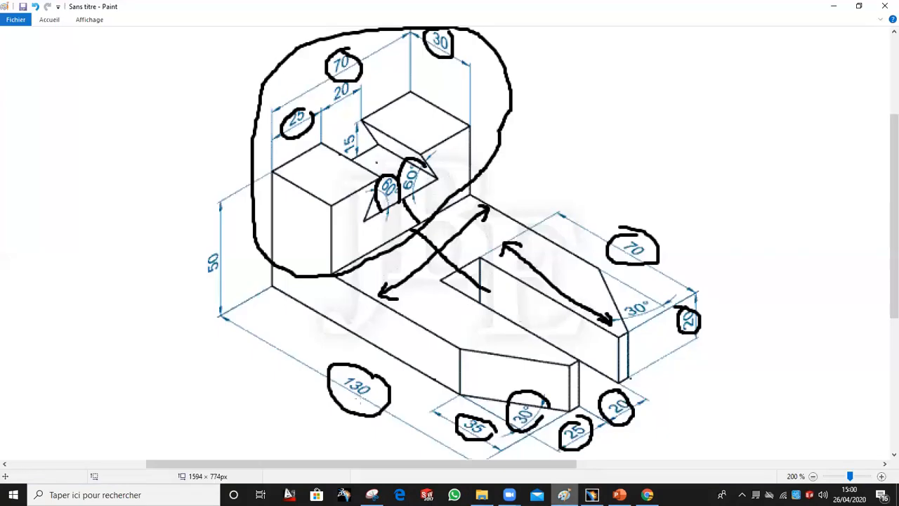
pyautogui.moveTo(246, 241)
pyautogui.mouseDown()
pyautogui.moveTo(210, 187)
pyautogui.moveTo(194, 307)
pyautogui.moveTo(233, 337)
pyautogui.moveTo(245, 246)
pyautogui.mouseUp()
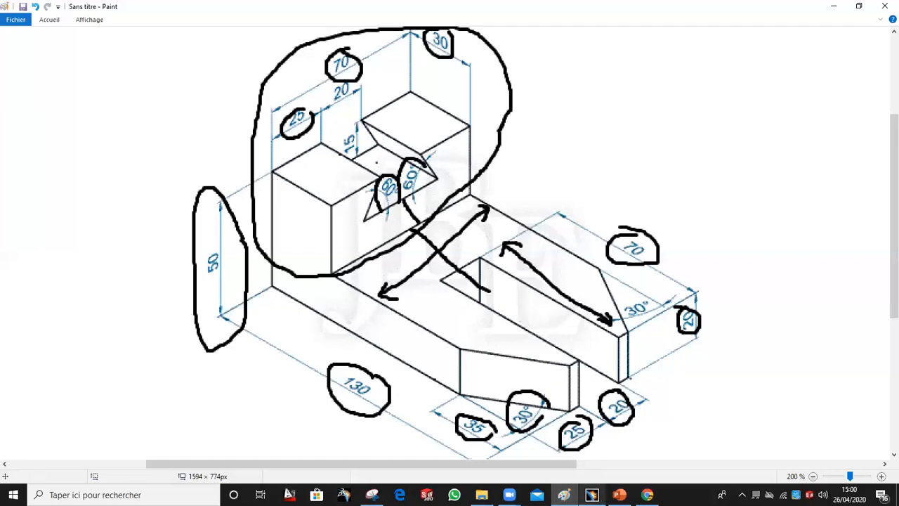
pyautogui.click(591, 494)
pyautogui.click(713, 139)
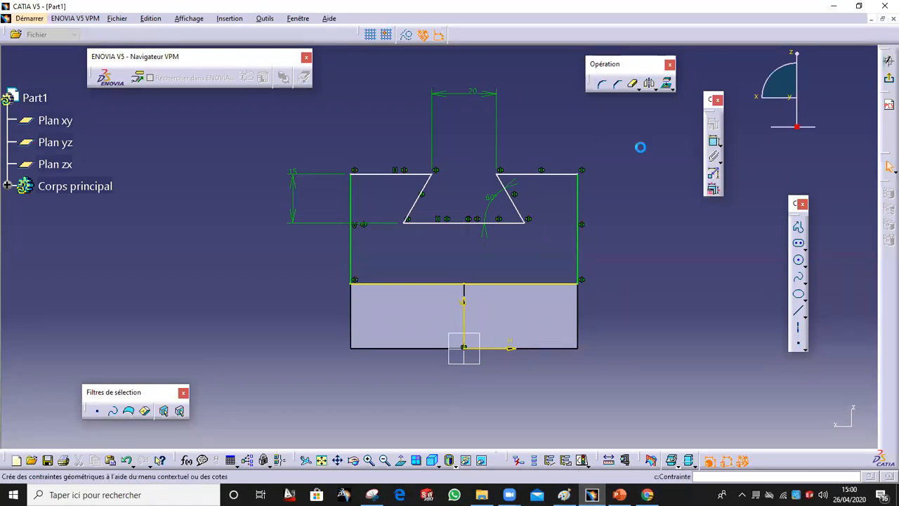
pyautogui.click(388, 173)
pyautogui.click(388, 345)
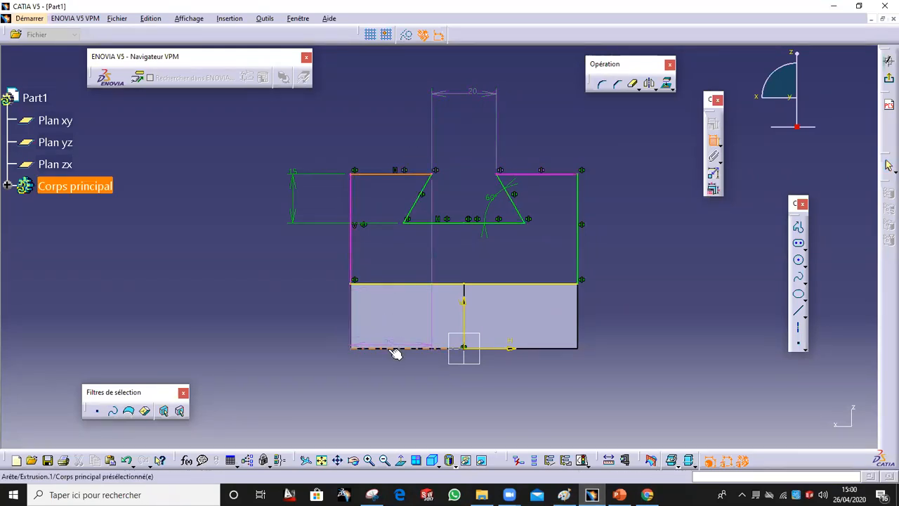
pyautogui.click(226, 301)
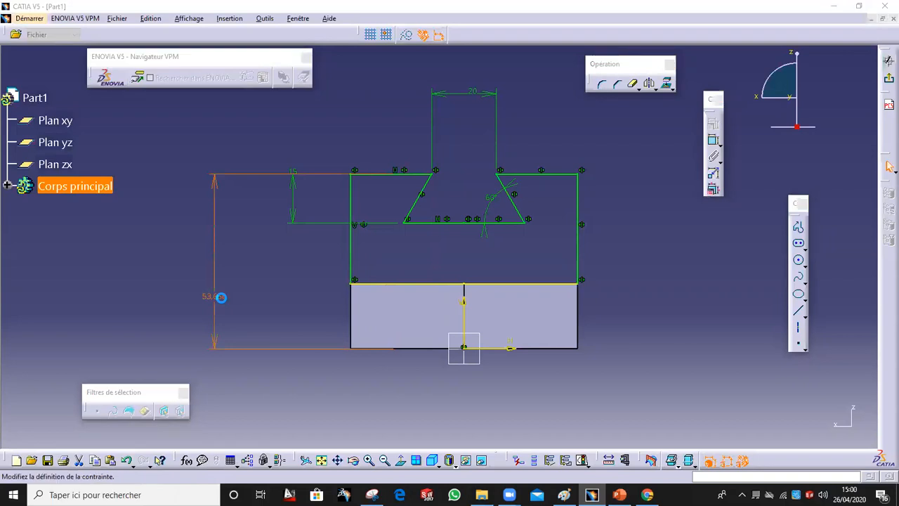
pyautogui.doubleClick(222, 300)
pyautogui.write('50')
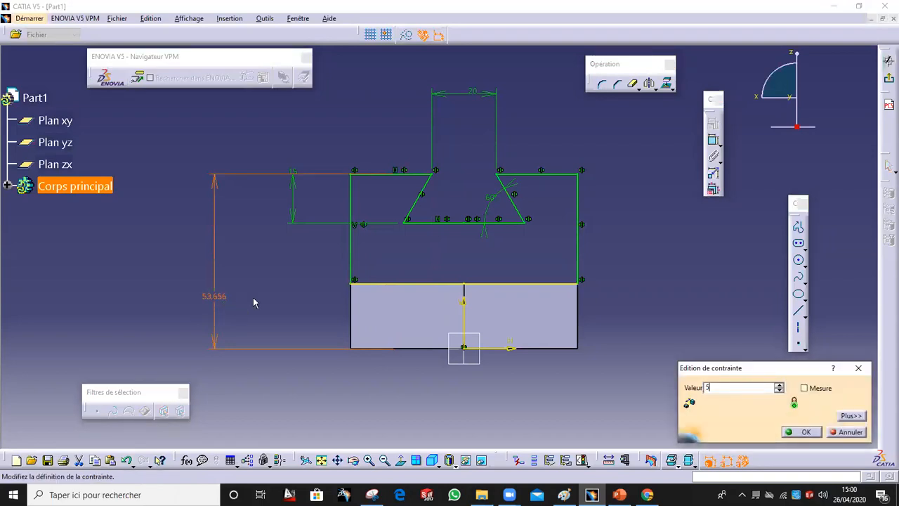
pyautogui.click(792, 429)
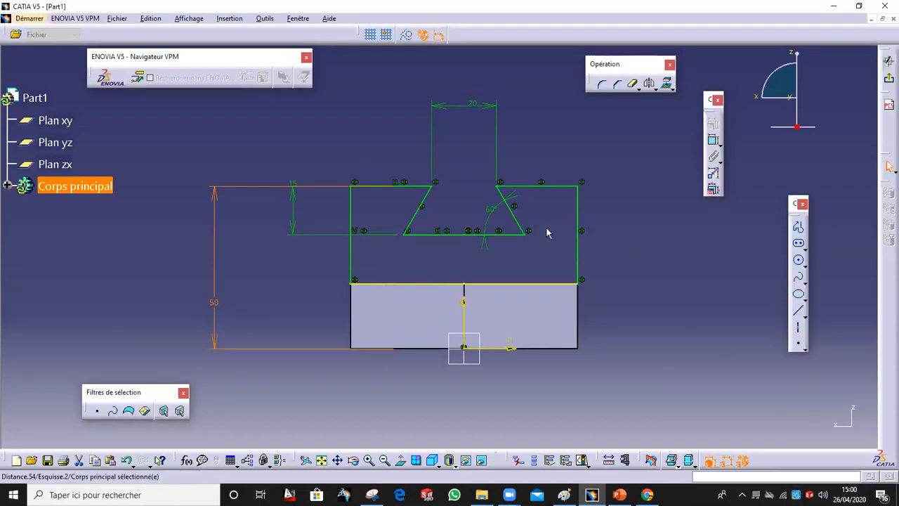
# Leave the sketch, start an extrusion of the dovetail profile and reverse its direction toward the base
pyautogui.click(888, 64)
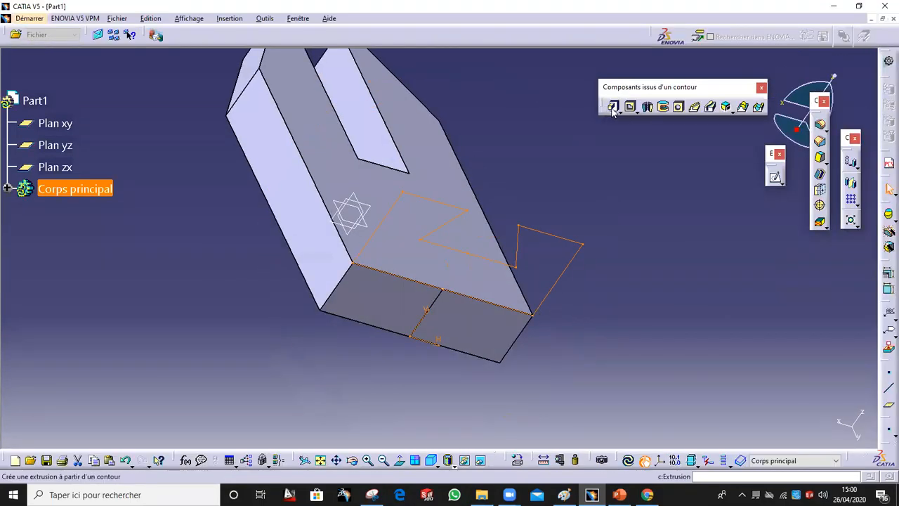
pyautogui.click(613, 106)
pyautogui.moveTo(340, 307); pyautogui.dragTo(323, 203, button='middle')
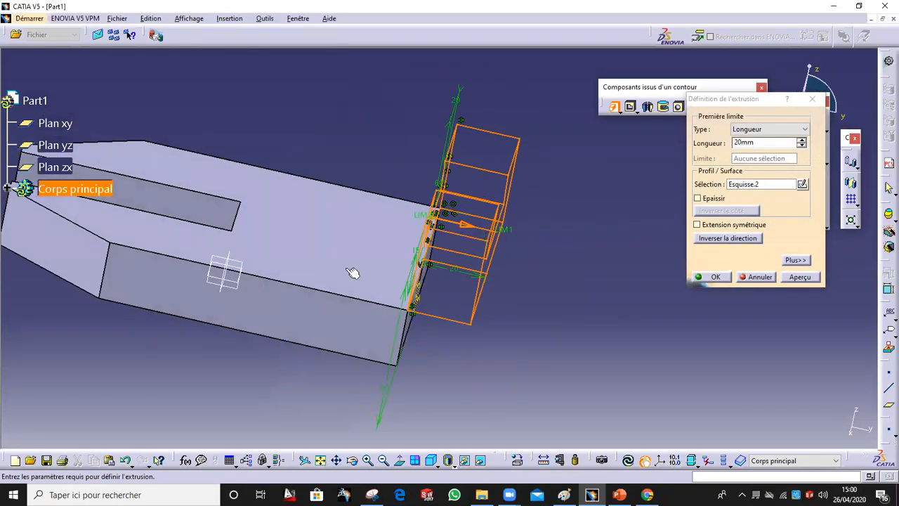
pyautogui.click(746, 240)
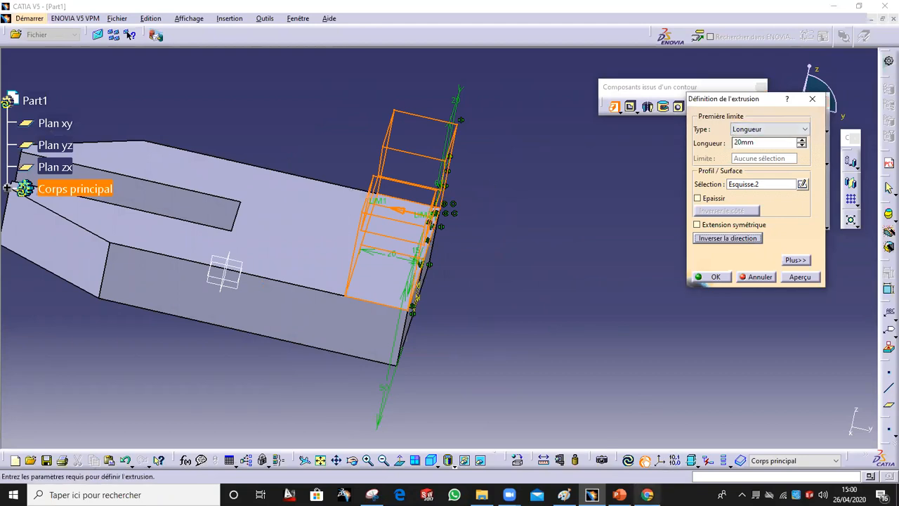
# Switch to the Paint drawing and mark the block's 30 depth with a double-headed arrow along its top and a pointer arrow
pyautogui.click(564, 495)
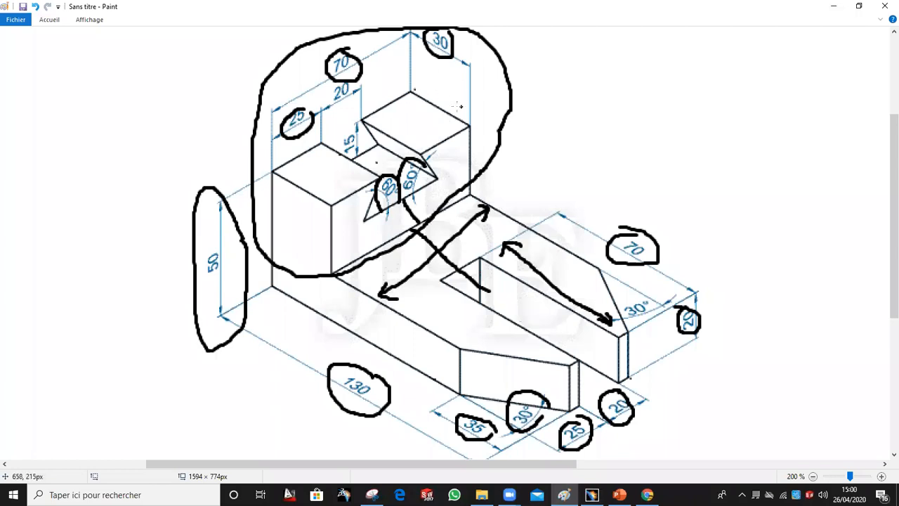
pyautogui.moveTo(421, 87); pyautogui.dragTo(464, 103)
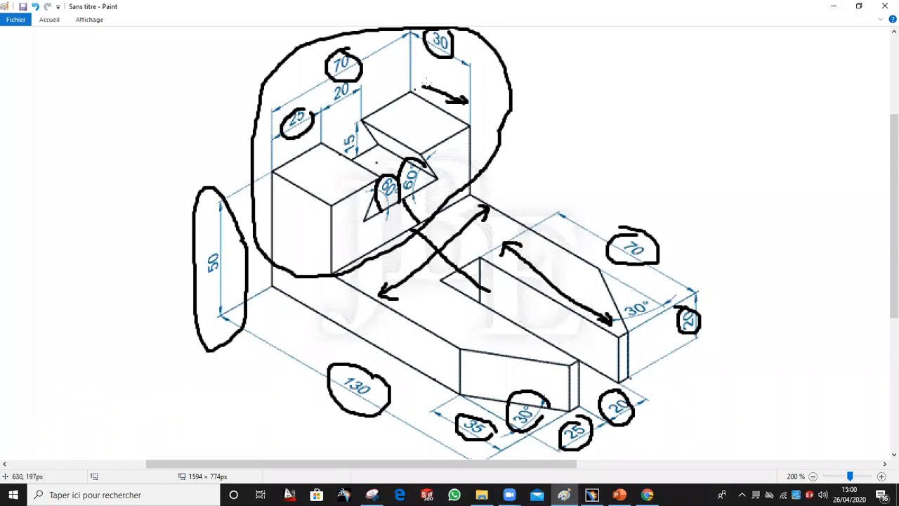
pyautogui.moveTo(422, 81)
pyautogui.mouseDown()
pyautogui.moveTo(428, 96)
pyautogui.moveTo(444, 78)
pyautogui.mouseUp()
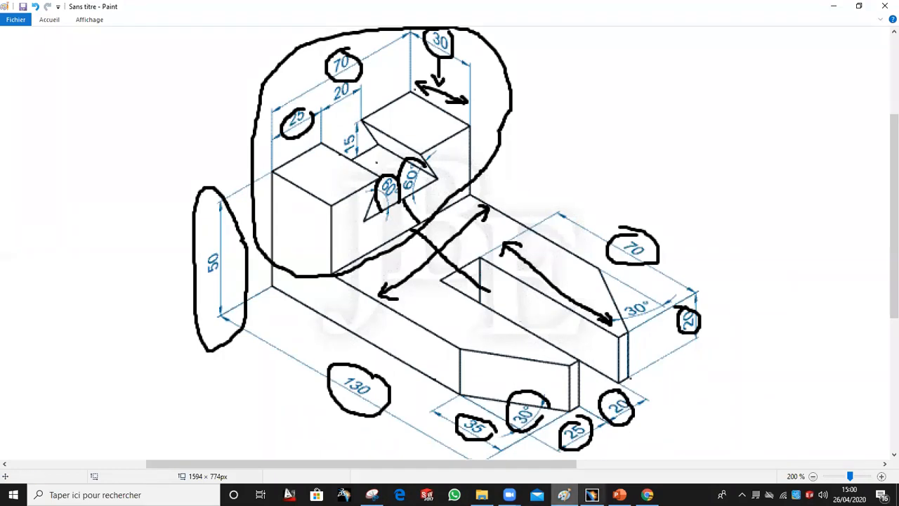
# Switch back to CATIA and extrude the dovetail profile with a length of 30 mm
pyautogui.click(591, 494)
pyautogui.write('30')
pyautogui.click(798, 277)
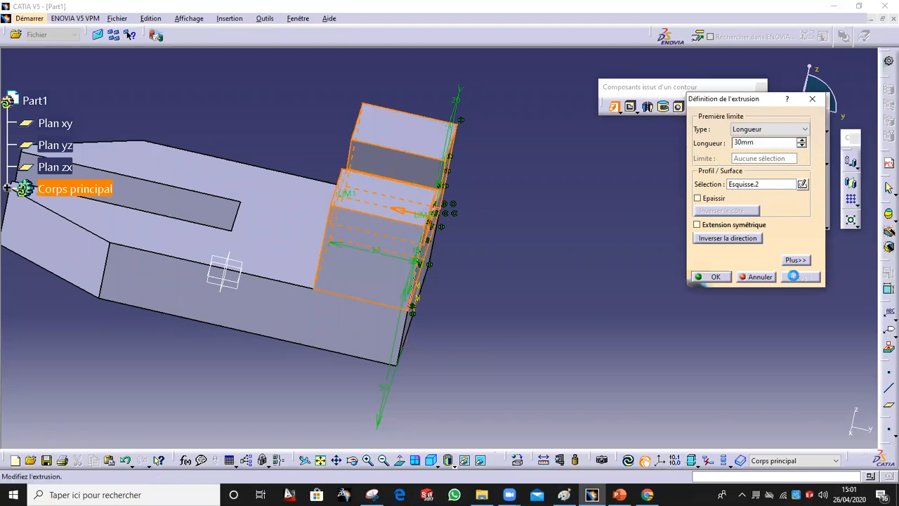
pyautogui.click(716, 277)
# Display the finished part in an oblique view, shaded without edges (Rendu réaliste)
pyautogui.moveTo(584, 276); pyautogui.dragTo(429, 349, button='middle')
pyautogui.moveTo(405, 381); pyautogui.dragTo(464, 331, button='middle')
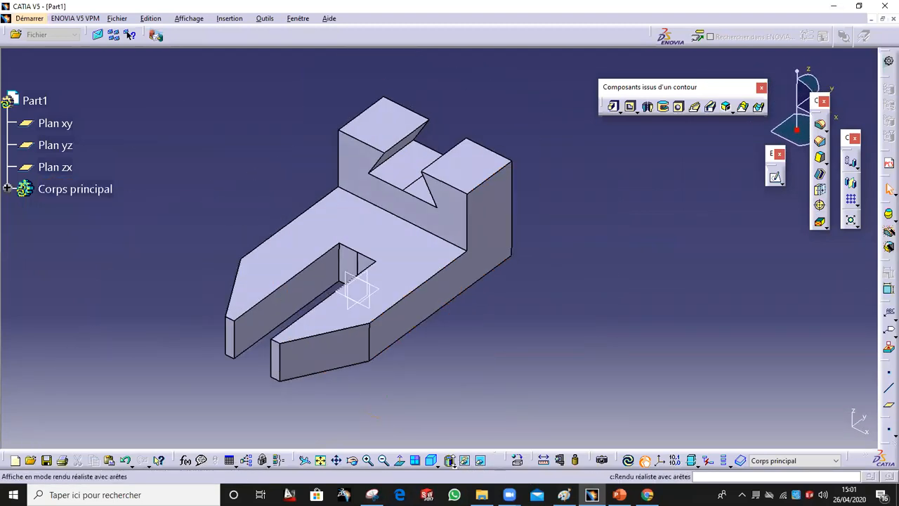
pyautogui.click(448, 461)
pyautogui.click(463, 394)
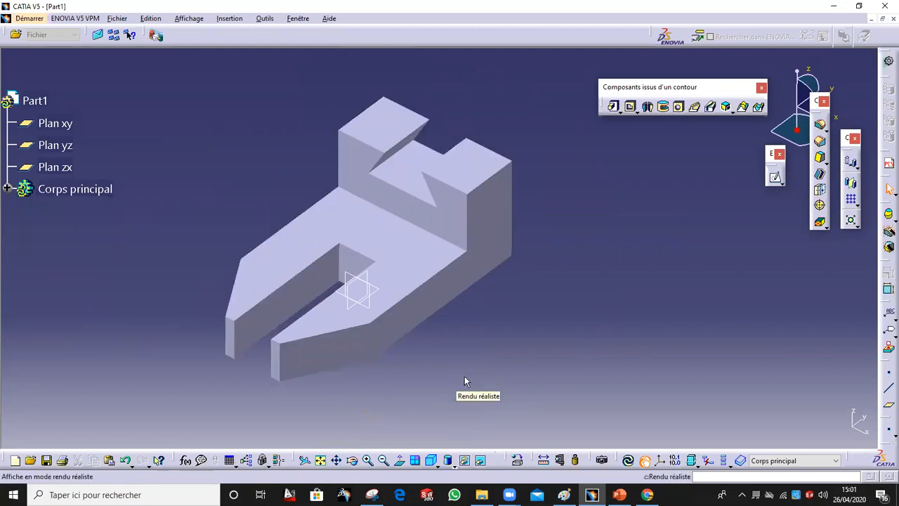
pyautogui.moveTo(482, 351); pyautogui.dragTo(464, 362, button='middle')
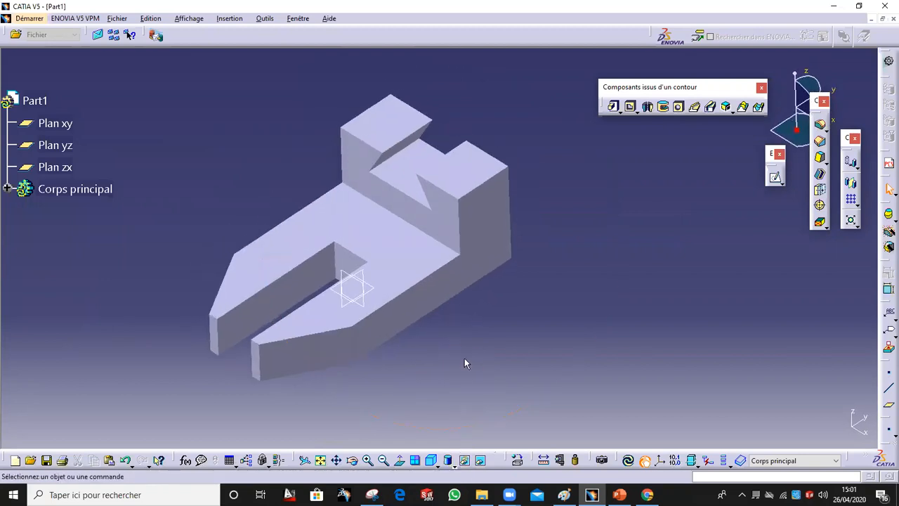